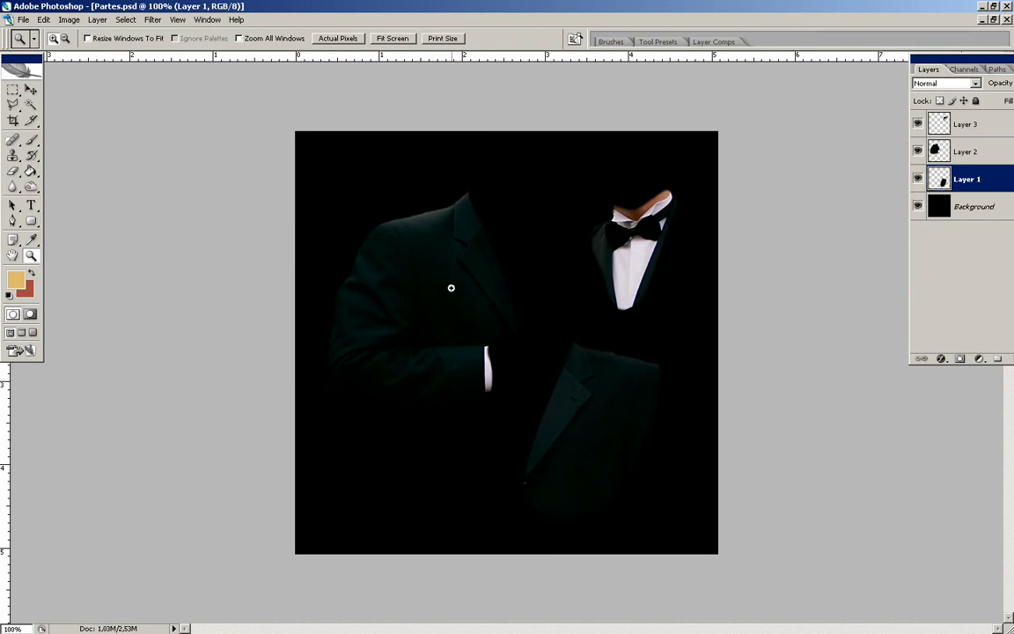
- Outline the large jacket torso and sleeve with a lasso selection
key("l")
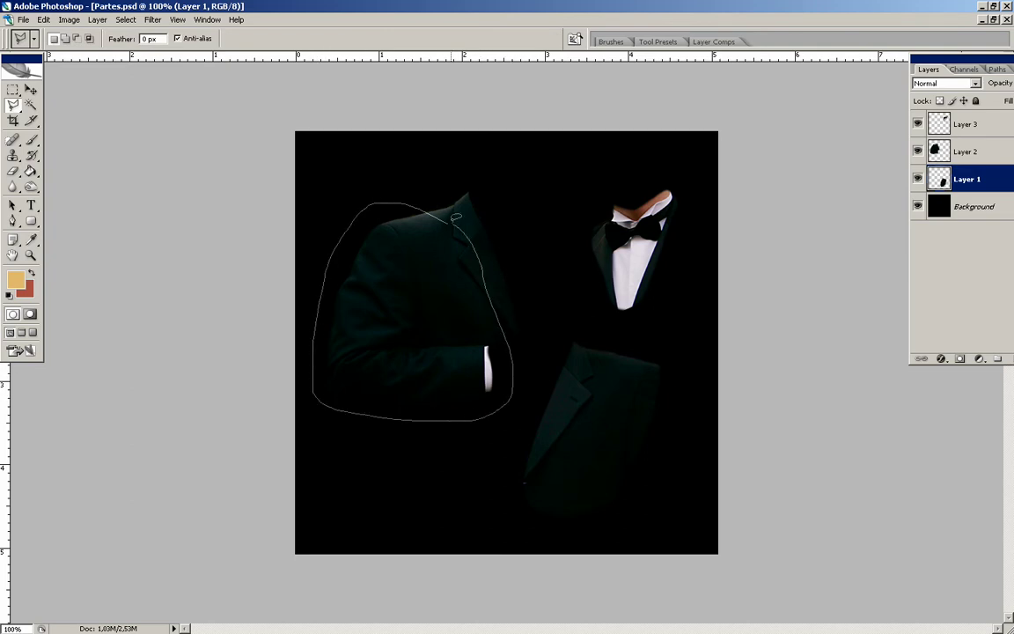
right_click(433, 234)
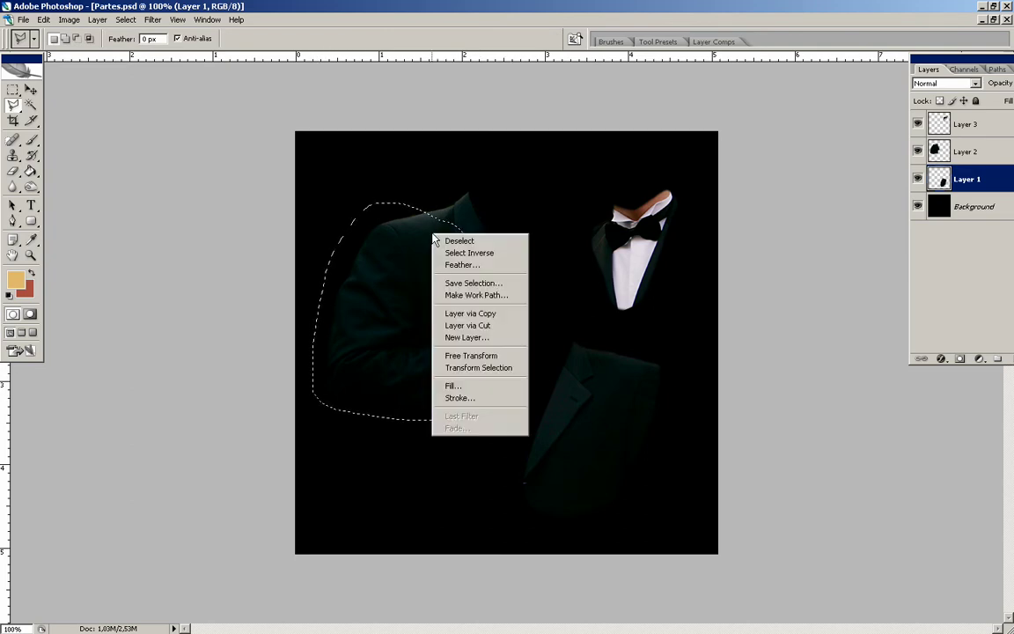
key("Escape")
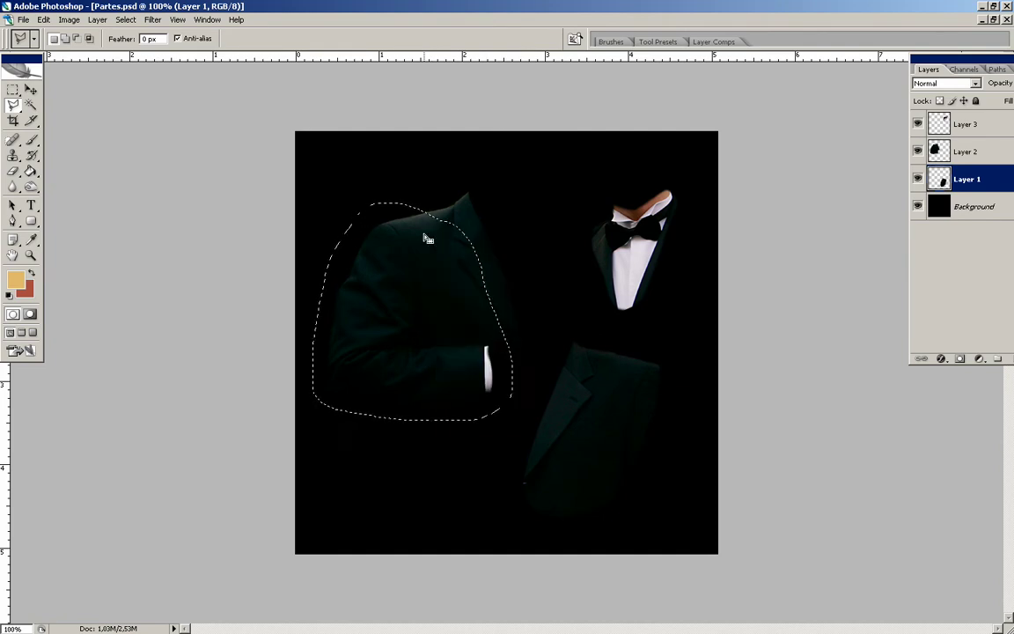
- Try to copy the selected jacket area from Layer 1
left_click(43, 20)
left_click(55, 107)
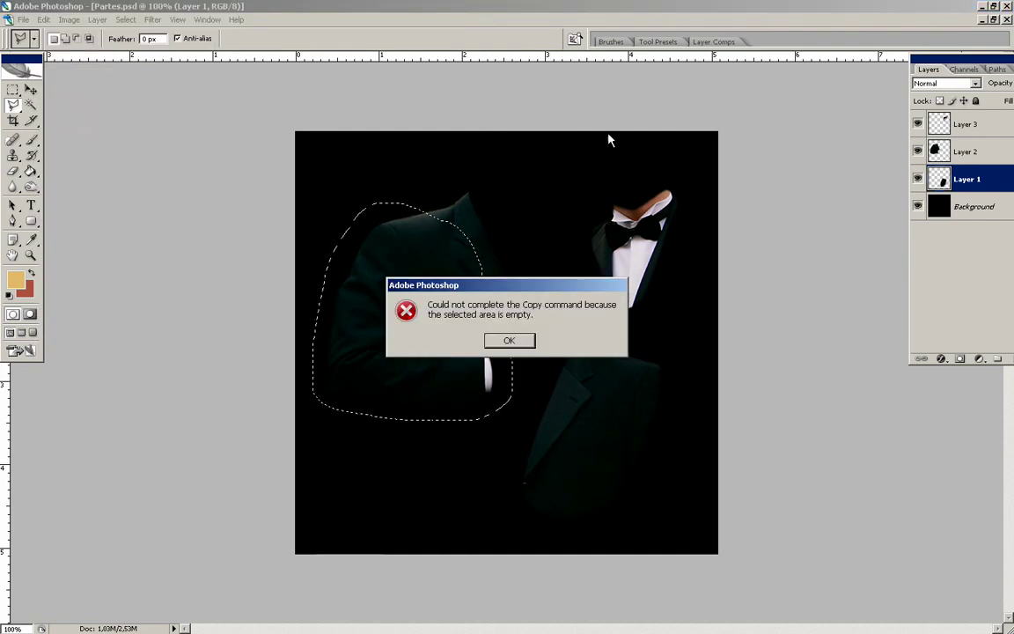
left_click(513, 343)
left_click(918, 179)
left_click(919, 179)
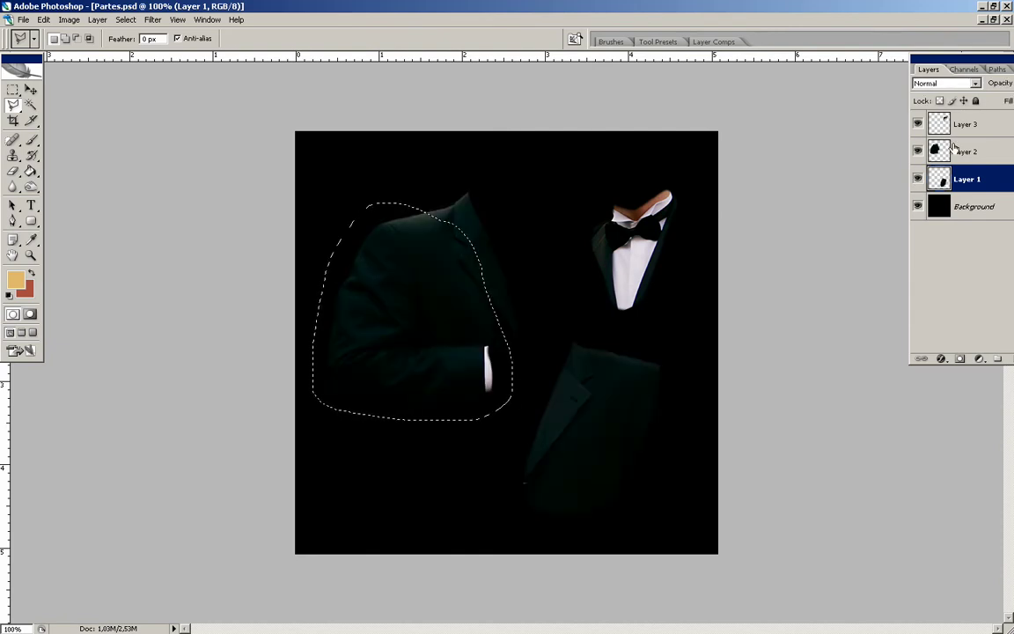
- Copy the selected jacket area from Layer 2
left_click(965, 151)
left_click(43, 20)
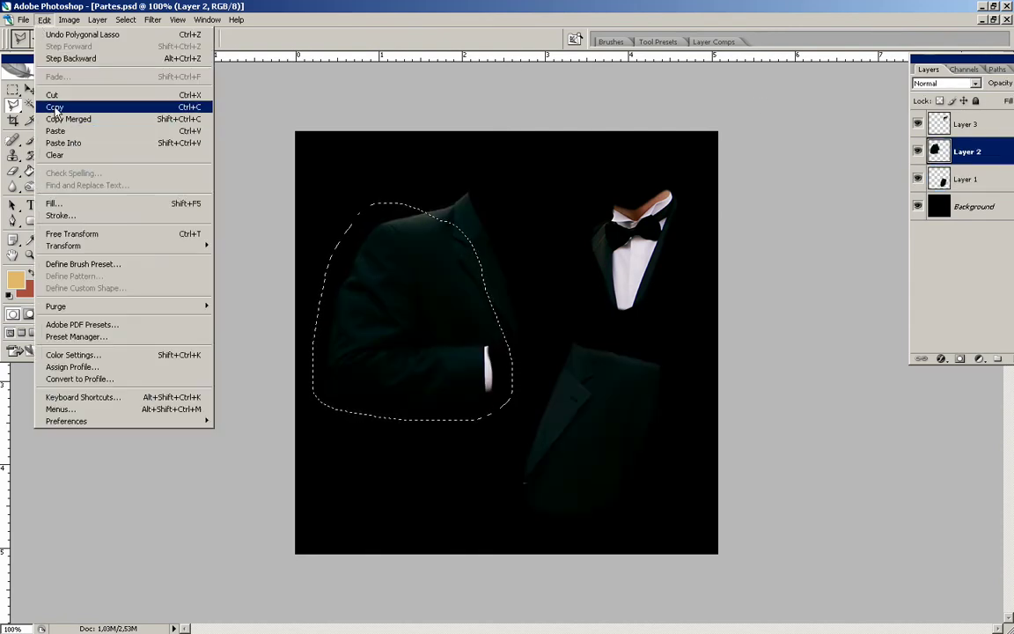
left_click(55, 107)
- Switch to Charles-Roupa1_DIF.tif, show Group_Guidelines and bring the whole Layers palette into view
key("ctrl+Tab")
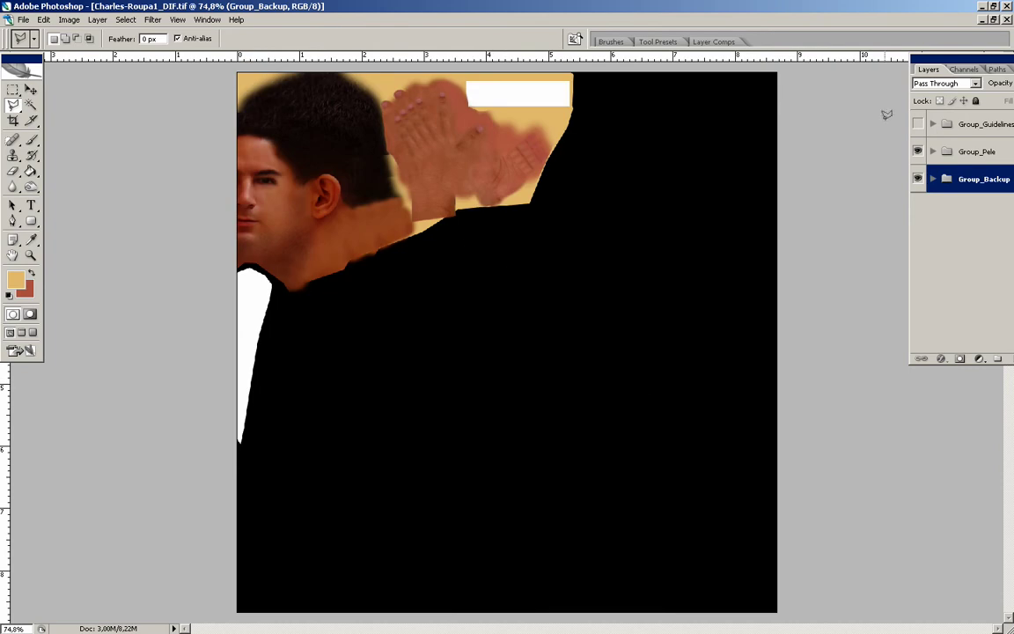
left_click(917, 126)
left_click_drag(983, 61, 927, 61)
left_click(922, 70)
left_click(877, 72)
- Paste the jacket directly above Group_Backup and undo the paste
key("ctrl+v")
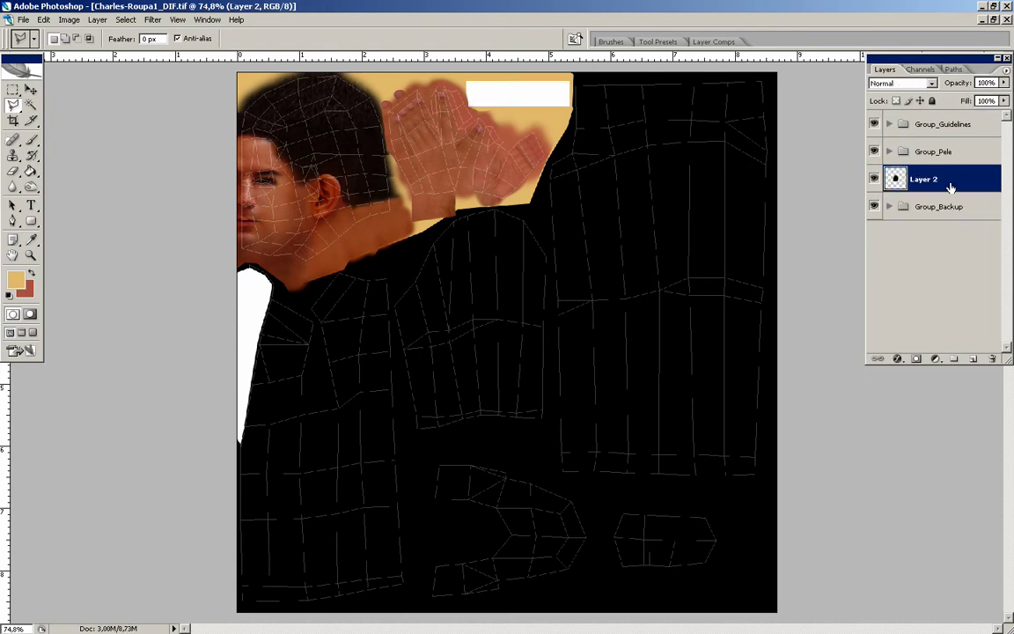
key("ctrl+z")
- Create a layer group named Group_Roupa, place it directly below Group_Guidelines and move the Layers palette off the canvas
left_click(951, 252)
left_click(956, 359)
double_click(938, 129)
key("End")
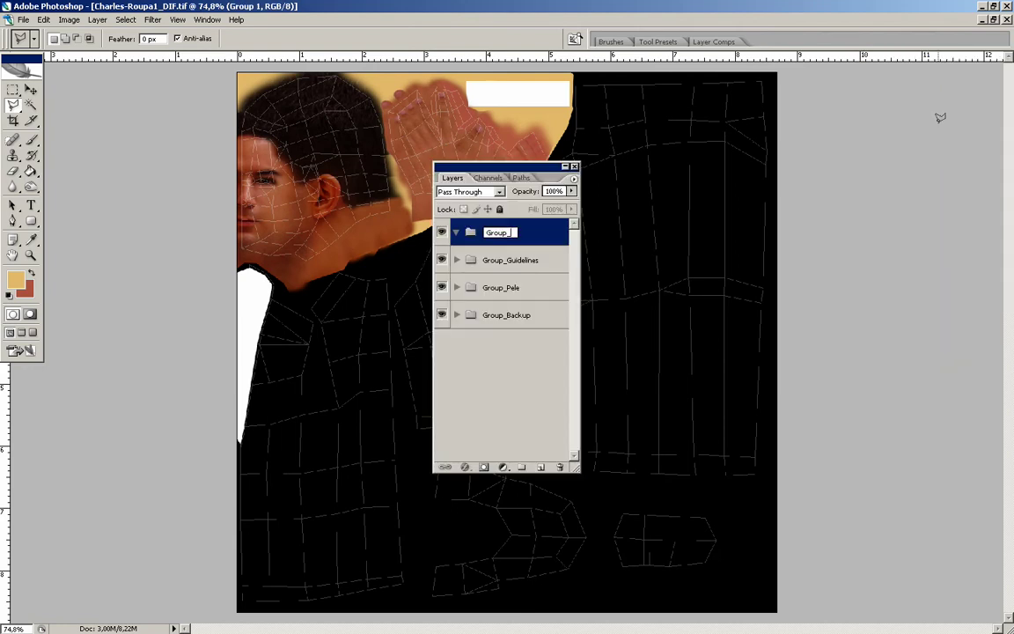
type("_Roupa")
key("Return")
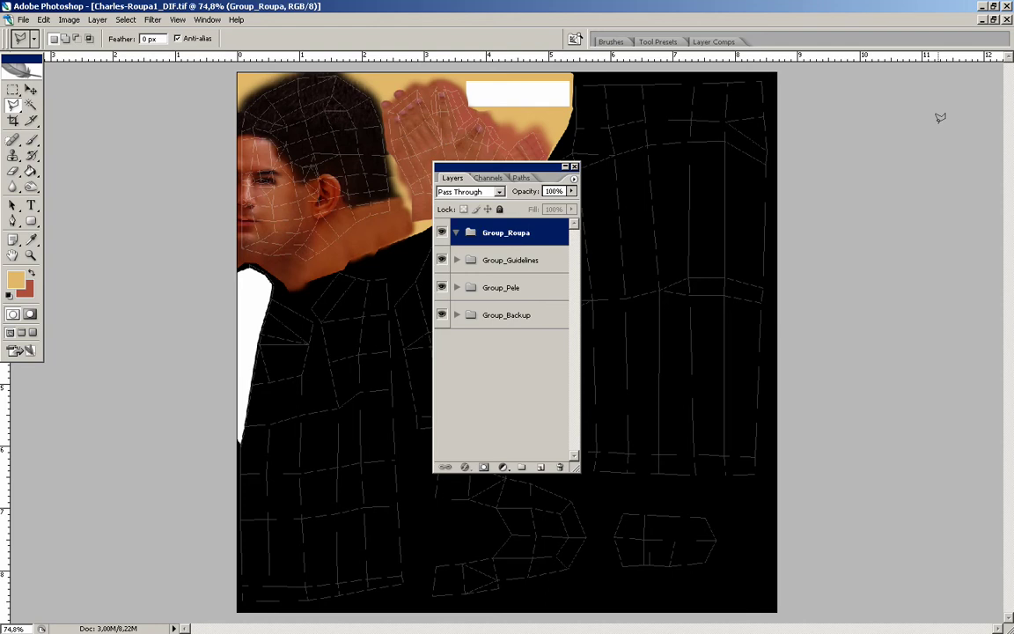
key("ctrl+bracketleft")
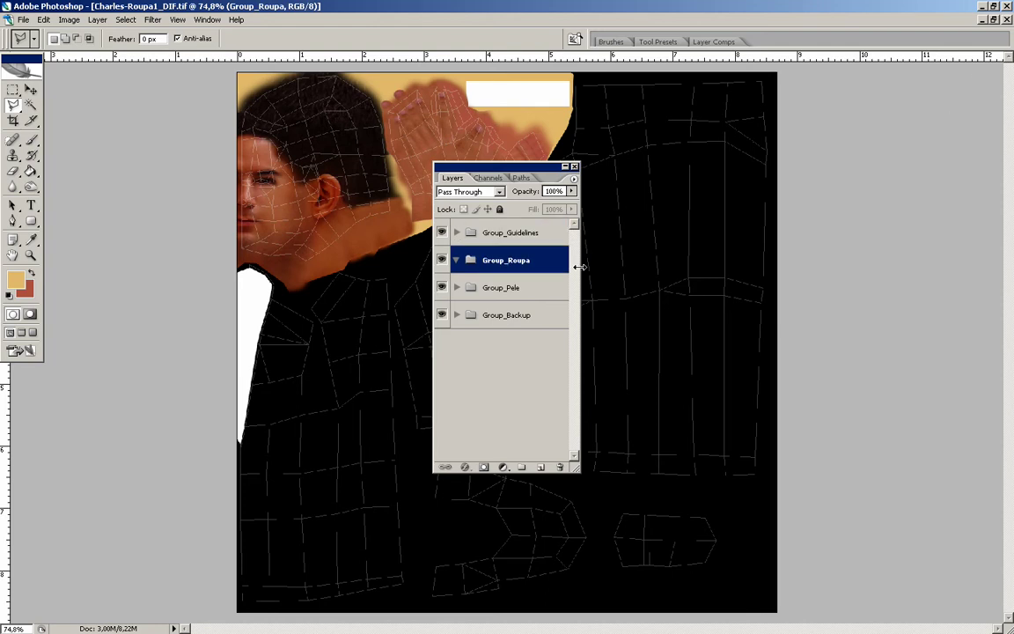
left_click_drag(531, 177, 941, 83)
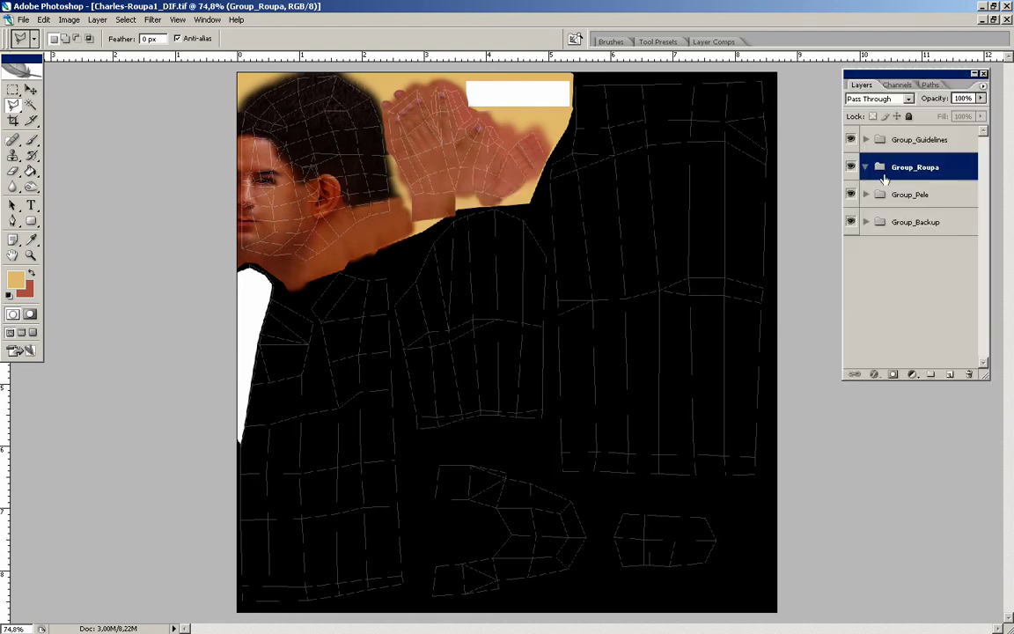
- Paste the jacket into Group_Roupa, hide Group_Guidelines and enlarge the pasted jacket
key("ctrl+v")
left_click(850, 139)
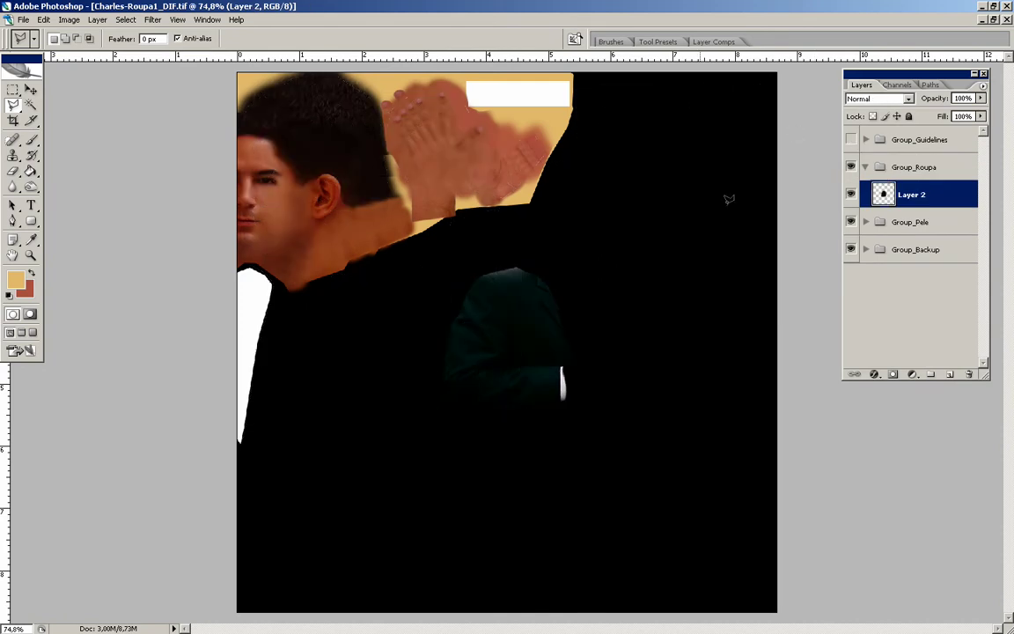
key("ctrl+t")
left_click_drag(580, 265, 607, 231)
key("Return")
- Erase the cuff, forearm and torso with a 40 px eraser brush, keeping only the upper sleeve
key("z")
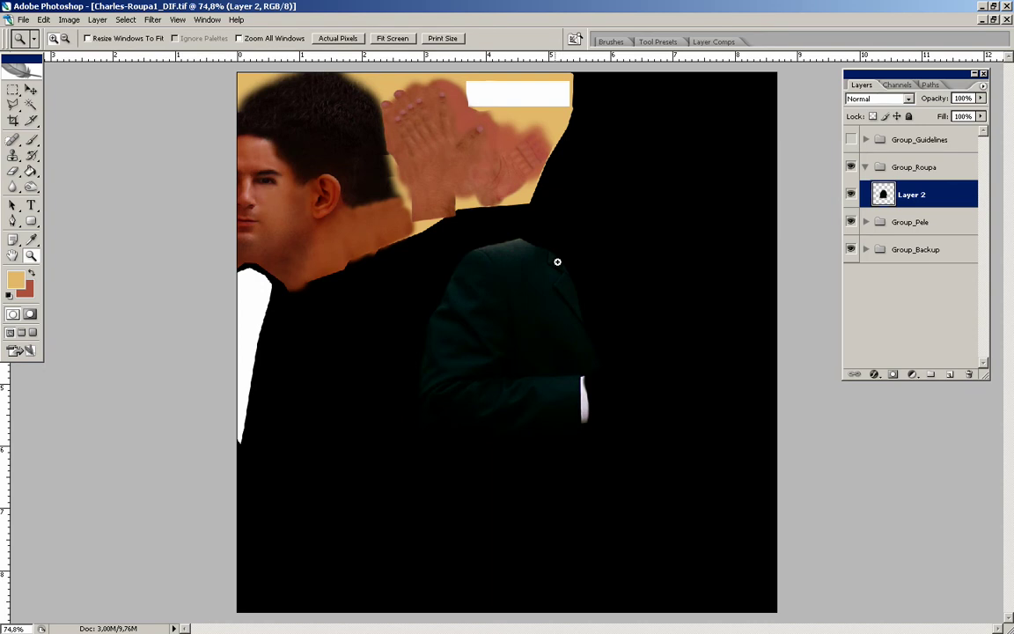
key("e")
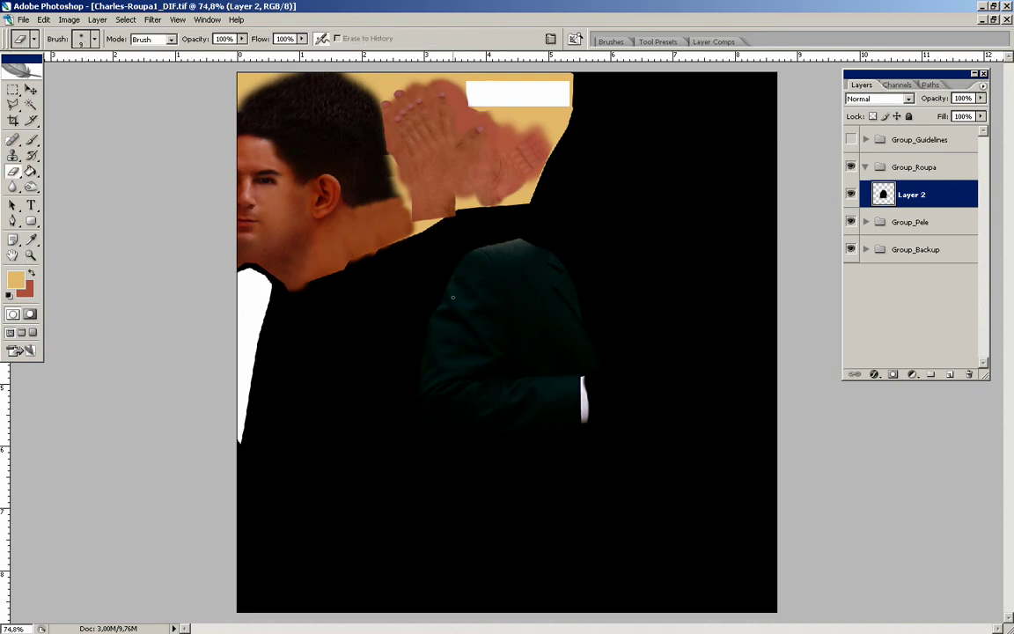
right_click(469, 291)
key("Return")
left_click_drag(588, 423, 582, 333)
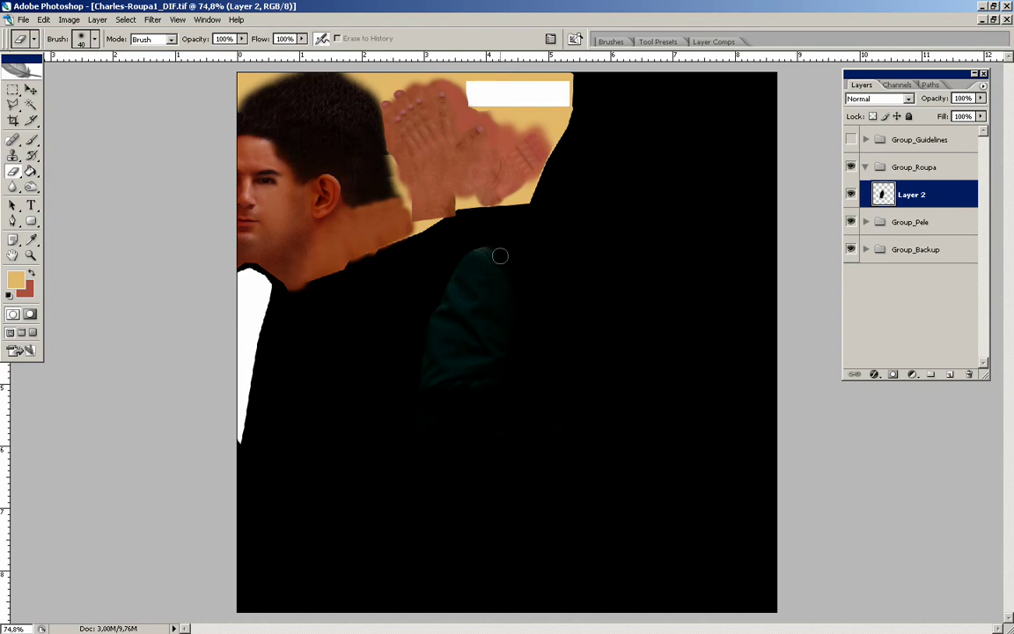
- Show Group_Guidelines and fit the sleeve piece onto the sleeve wireframe, rotating it about -18.9° and narrowing it to about 91.5%
left_click(850, 139)
key("v")
left_click_drag(524, 316, 516, 286)
key("ctrl+t")
left_click_drag(611, 327, 604, 258)
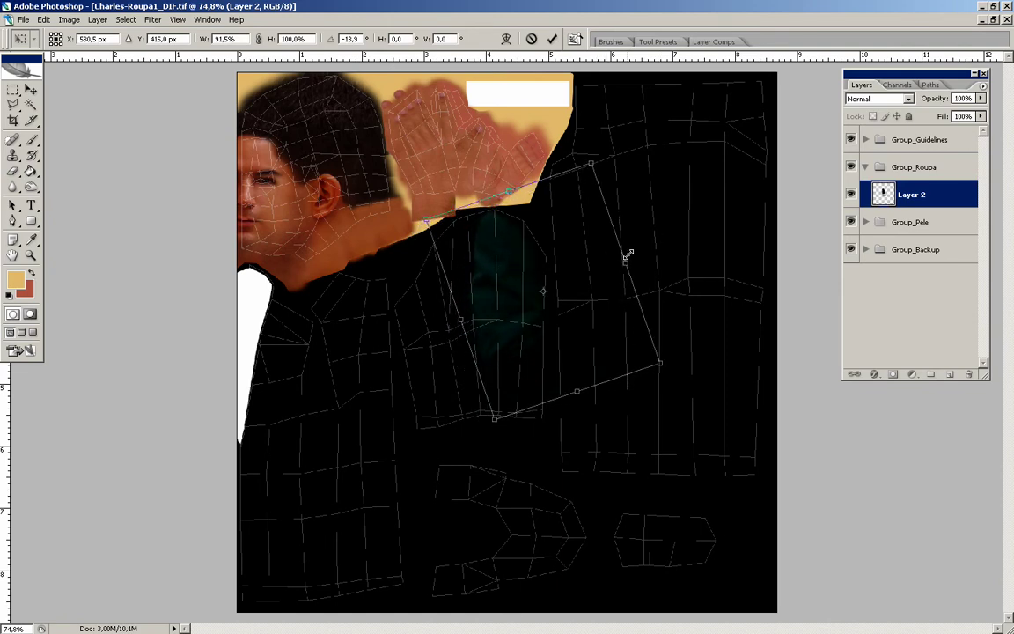
key("Return")
key("ctrl+t")
left_click_drag(634, 297, 649, 298)
key("Return")
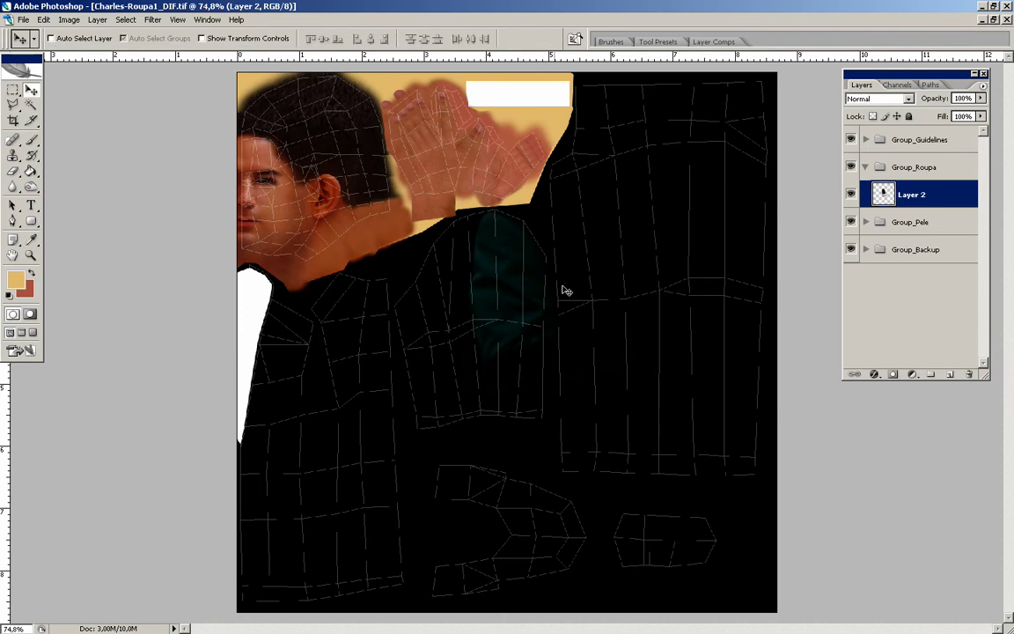
- Duplicate the sleeve piece and flip the copy horizontally
left_click_drag(514, 286, 514, 288)
key("ctrl+t")
right_click(491, 272)
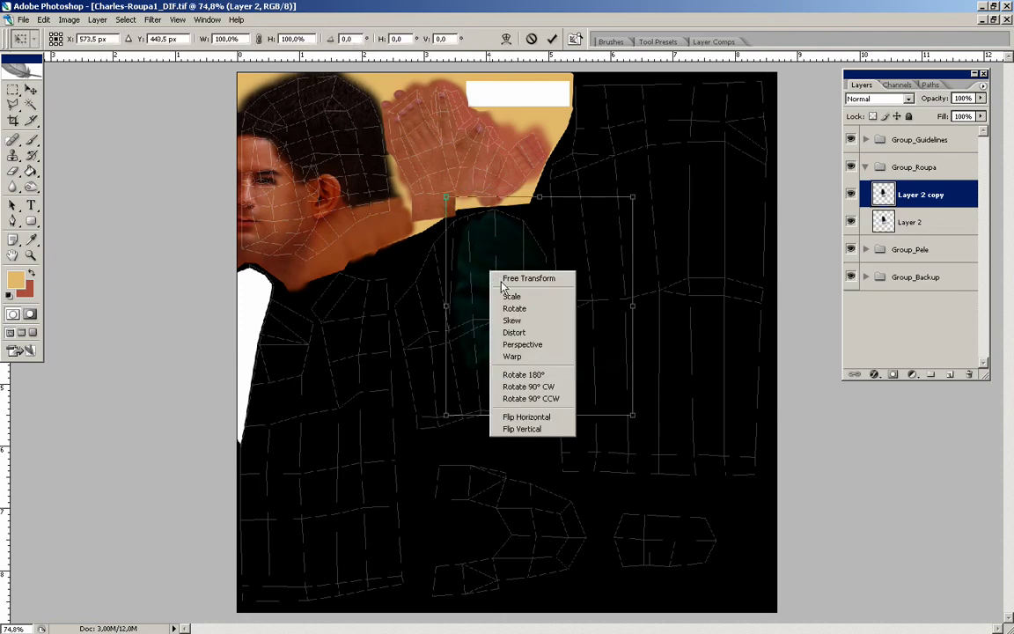
left_click(531, 417)
key("Return")
- Move the flipped sleeve copy beside the original so both halves meet near the middle of the sleeve wireframe
left_click_drag(527, 372, 352, 368)
left_click_drag(500, 297, 519, 297)
key("z")
left_click_drag(632, 203, 342, 417)
left_click_drag(596, 252, 478, 277)
key("v")
mouse_move(297, 316)
left_mouse_down()
mouse_move(324, 301)
mouse_move(376, 319)
mouse_move(455, 315)
left_mouse_up()
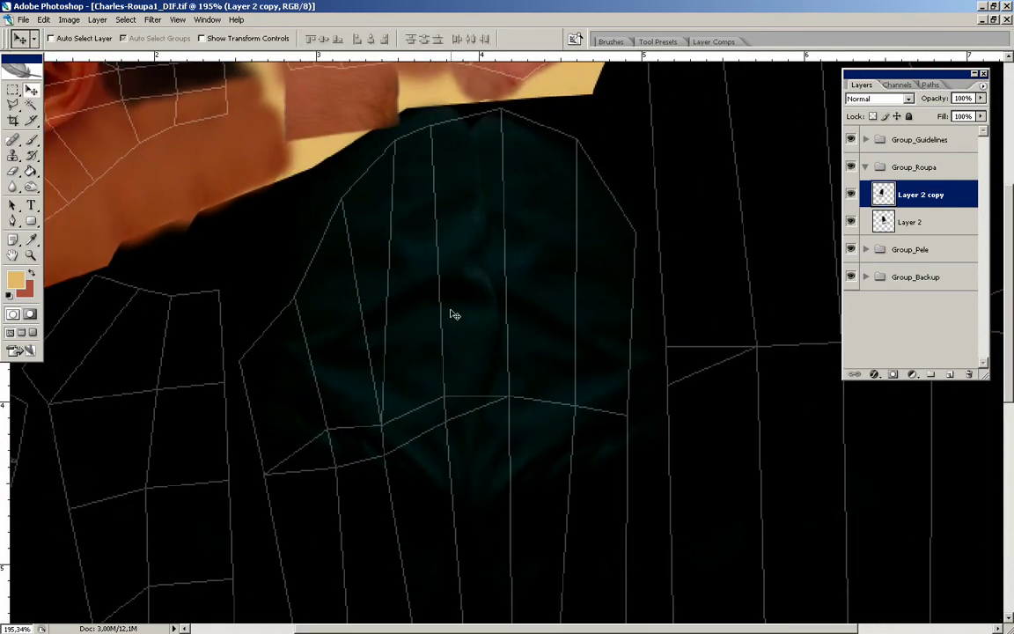
- Erase the hard seam along the inner edge of the mirrored sleeve half
key("e")
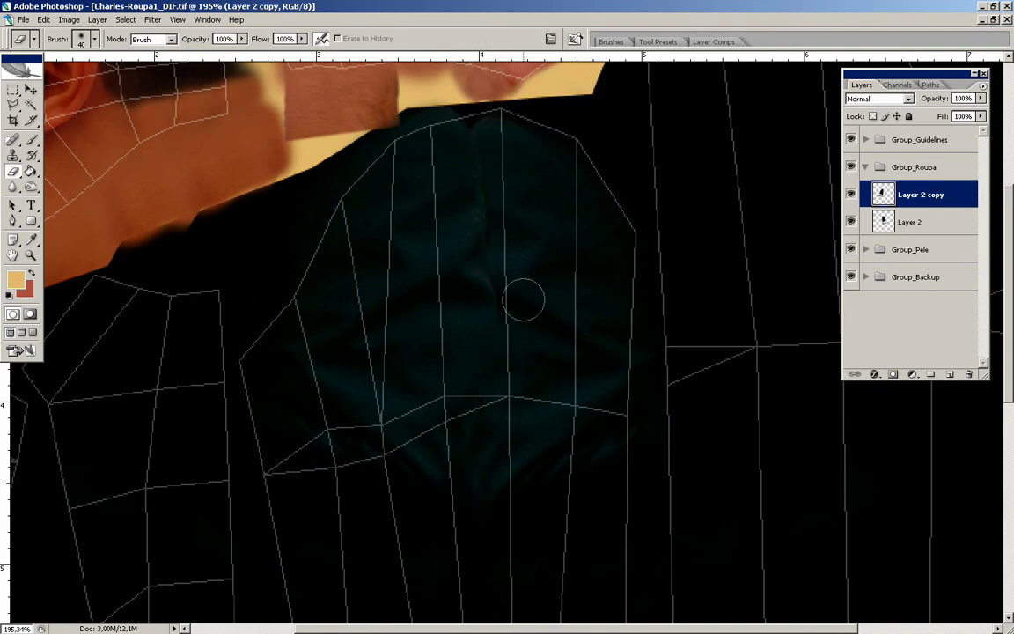
mouse_move(493, 172)
left_mouse_down()
mouse_move(502, 240)
mouse_move(487, 424)
mouse_move(496, 486)
left_mouse_up()
left_click_drag(536, 407, 574, 537)
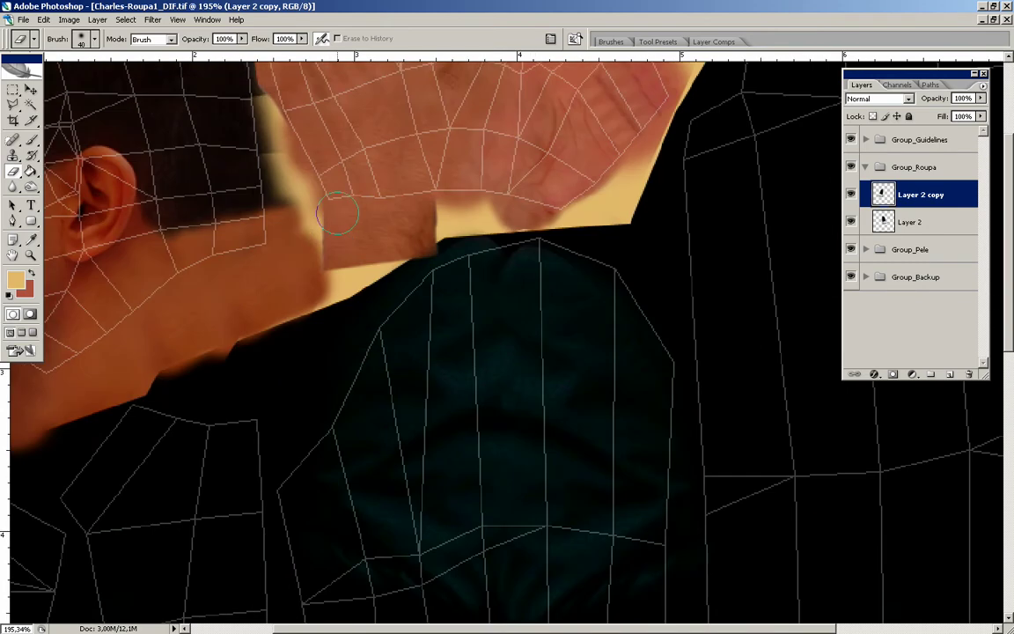
left_click_drag(120, 297, 121, 301)
left_click_drag(605, 239, 356, 197)
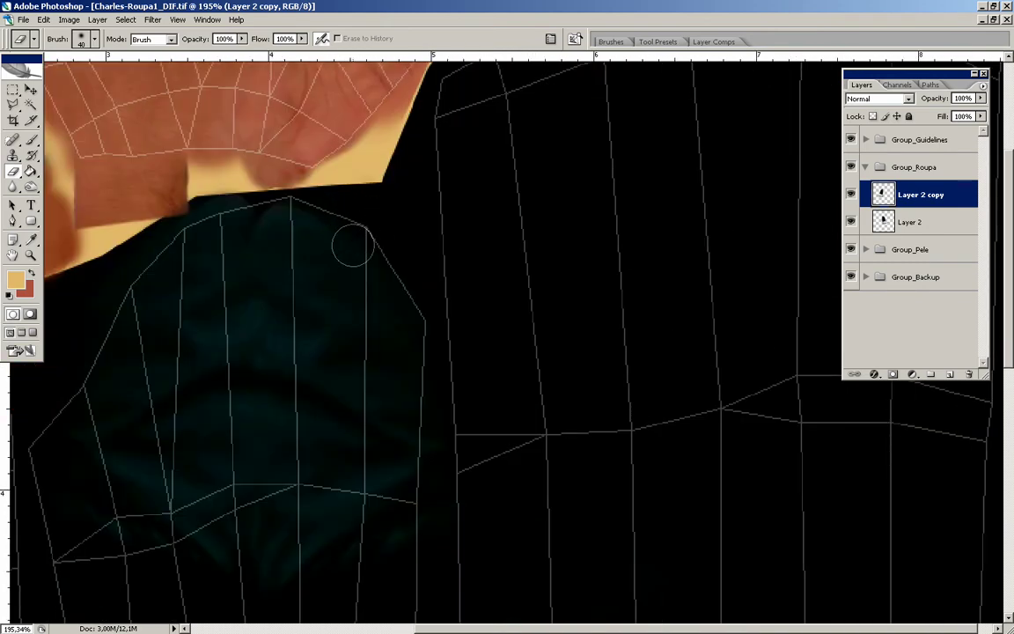
- Clone fabric over the upper part of the sleeve and merge the two sleeve layers
key("s")
left_click(201, 295, "alt")
mouse_move(242, 238)
left_mouse_down()
mouse_move(273, 209)
mouse_move(265, 204)
left_mouse_up()
left_click_drag(280, 350, 382, 237)
left_click(911, 222, "shift")
key("ctrl+e")
- Duplicate the merged sleeve layer and move the copy down over the lower half of the sleeve wireframe
left_click_drag(359, 335, 363, 251)
key("c")
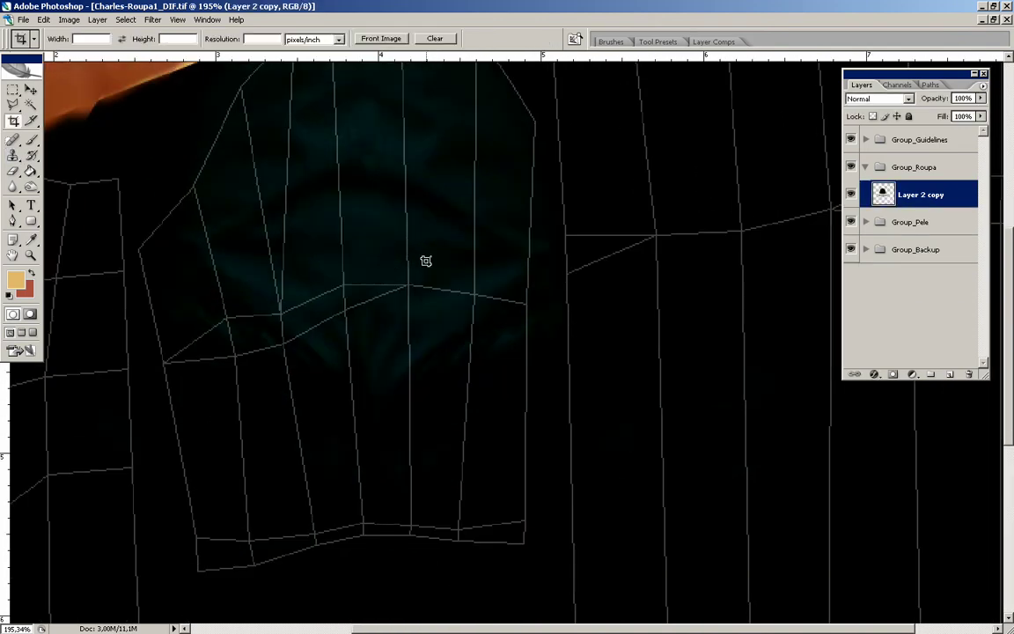
key("v")
left_click(412, 258, "ctrl+alt")
left_click_drag(541, 369, 503, 234)
key("f")
left_click_drag(421, 220, 437, 297)
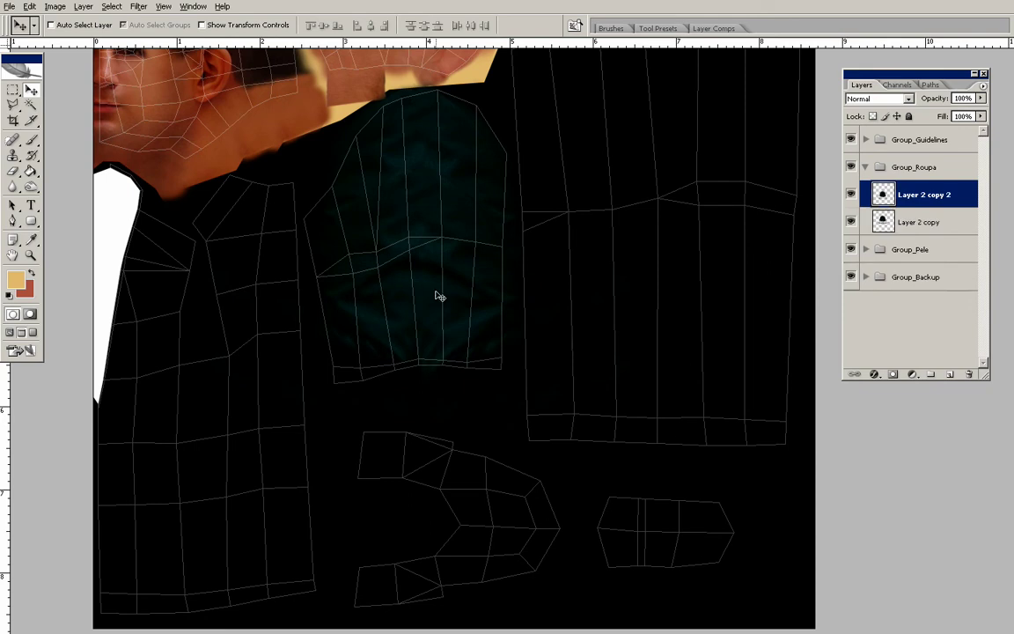
- Stretch the lower sleeve copy slightly in height at both its upper and lower edges
key("ctrl+t")
left_click_drag(421, 138, 418, 133)
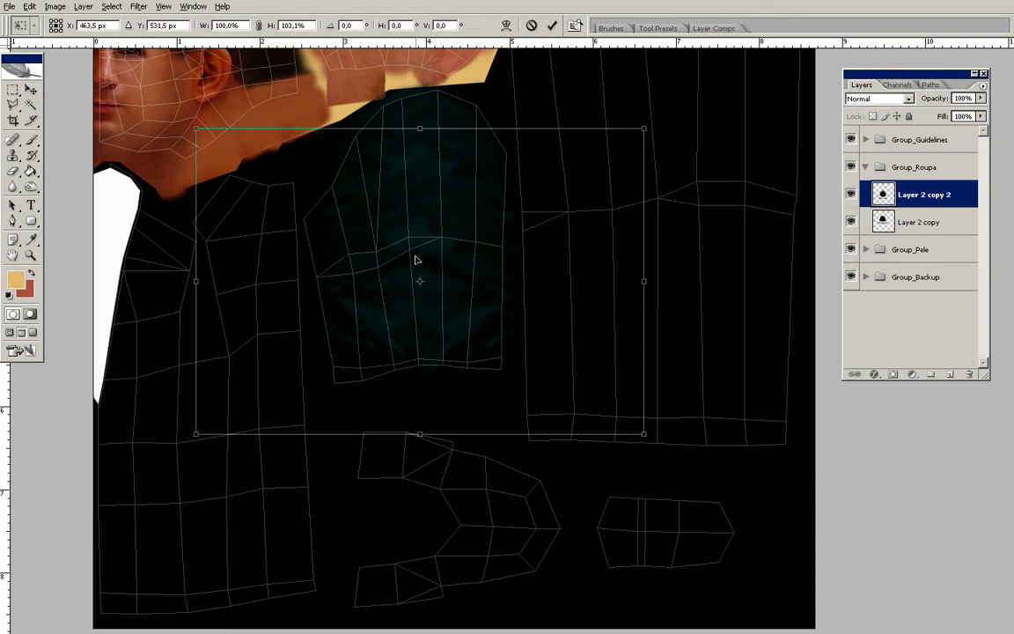
left_click_drag(420, 433, 421, 447)
key("Return")
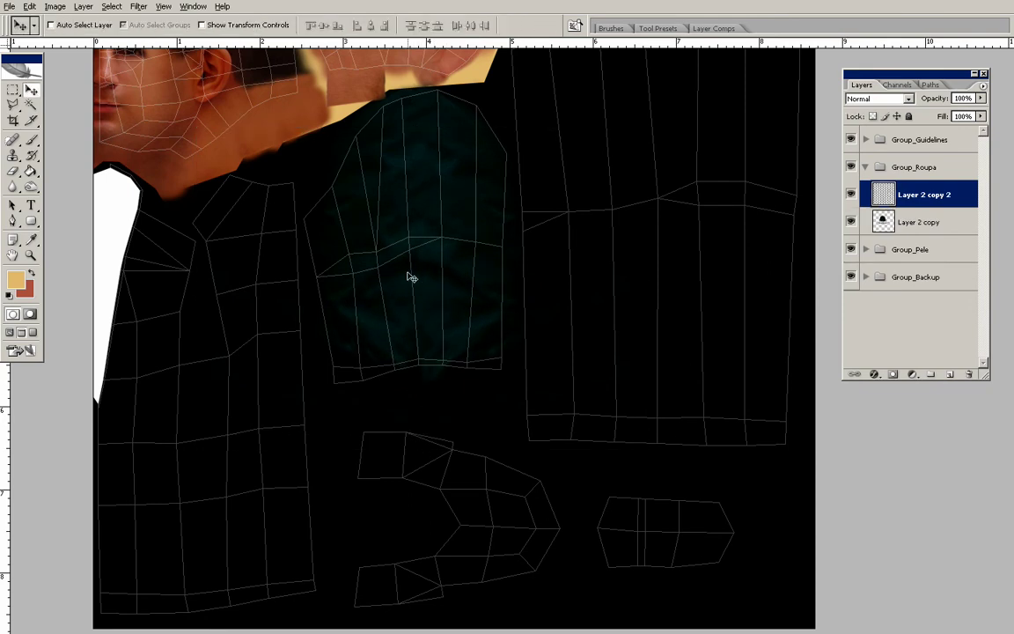
- Clone fabric into the lower corners of the sleeve wireframe and merge the two sleeve layers
key("e")
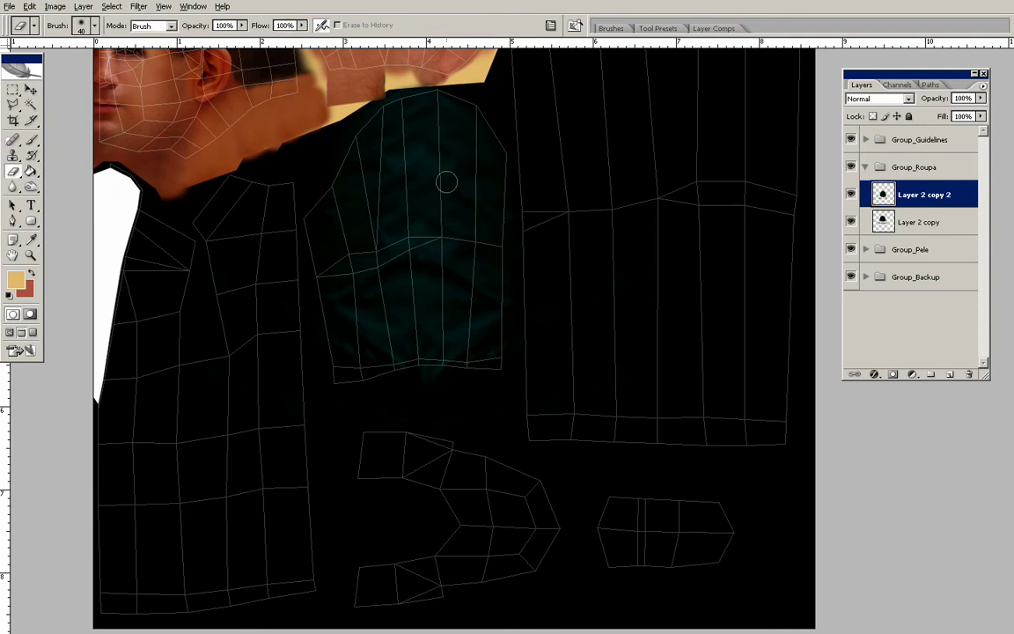
key("s")
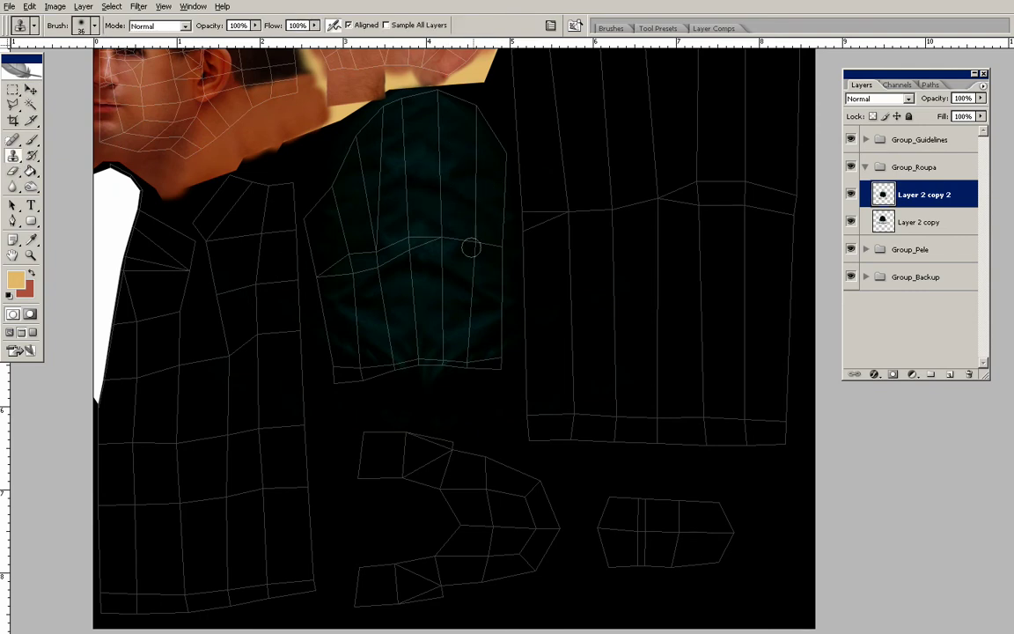
mouse_move(481, 350)
left_mouse_down()
mouse_move(498, 378)
mouse_move(480, 367)
left_mouse_up()
left_click(390, 306, "alt")
mouse_move(349, 354)
left_mouse_down()
mouse_move(343, 386)
mouse_move(421, 361)
mouse_move(345, 331)
left_mouse_up()
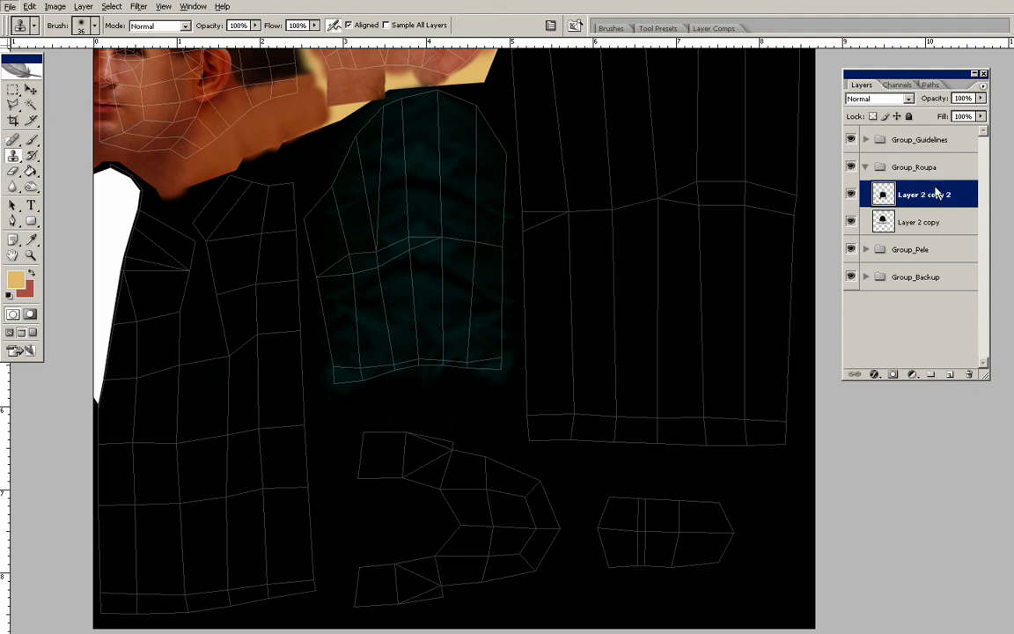
left_click(883, 221, "shift")
key("ctrl+e")
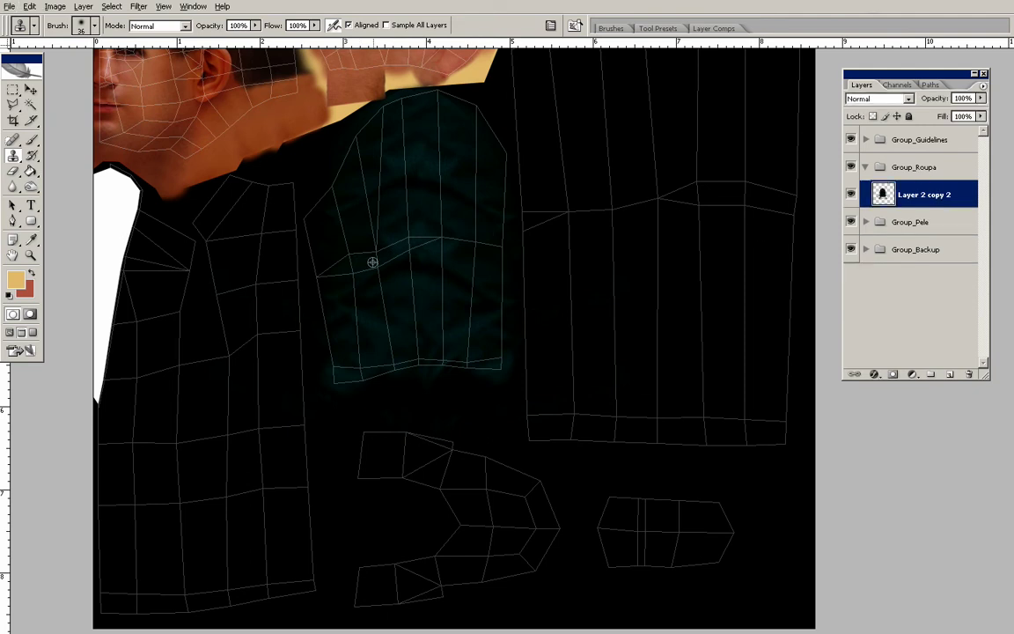
- Clone fabric along the side and upper edges of the sleeve to fill out its wireframe
mouse_move(328, 250)
left_mouse_down()
mouse_move(319, 223)
mouse_move(382, 255)
mouse_move(308, 226)
left_mouse_up()
left_click(449, 206, "alt")
mouse_move(492, 186)
left_mouse_down()
mouse_move(477, 117)
mouse_move(506, 160)
mouse_move(503, 315)
left_mouse_up()
left_click(450, 128, "alt")
left_click_drag(477, 104, 441, 96)
left_click_drag(381, 121, 319, 183)
left_click(381, 177, "alt")
mouse_move(359, 150)
left_mouse_down()
mouse_move(315, 206)
mouse_move(337, 295)
left_mouse_up()
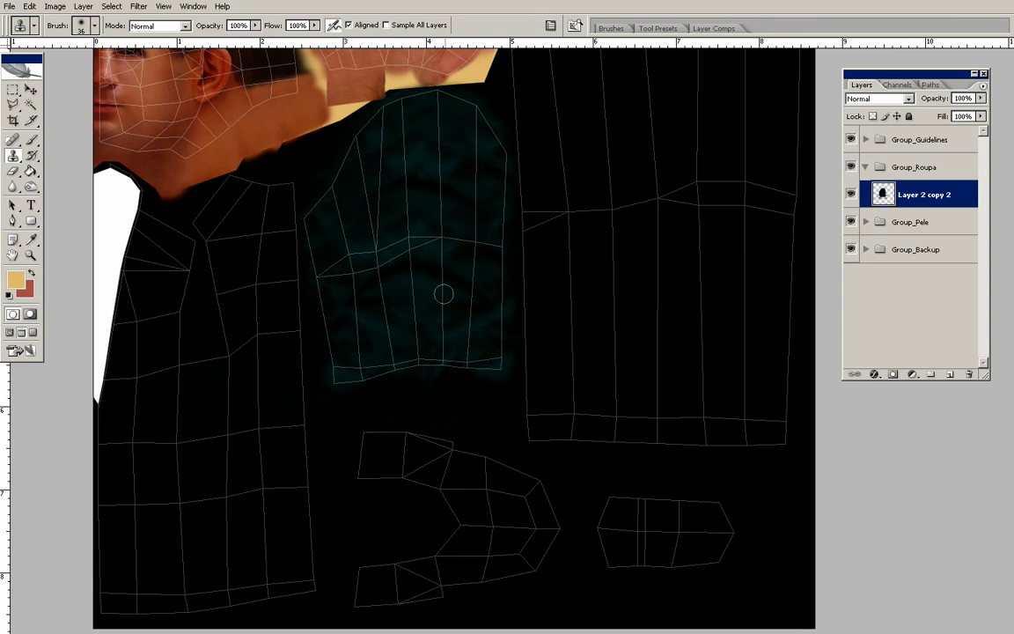
- Select the right-hand strip of the sleeve with the Polygonal Lasso and copy it to a new layer
key("l")
left_click(477, 103)
left_click(457, 422)
left_click(508, 410)
left_click(557, 308)
left_click(568, 164)
left_click(491, 96)
key("ctrl+j")
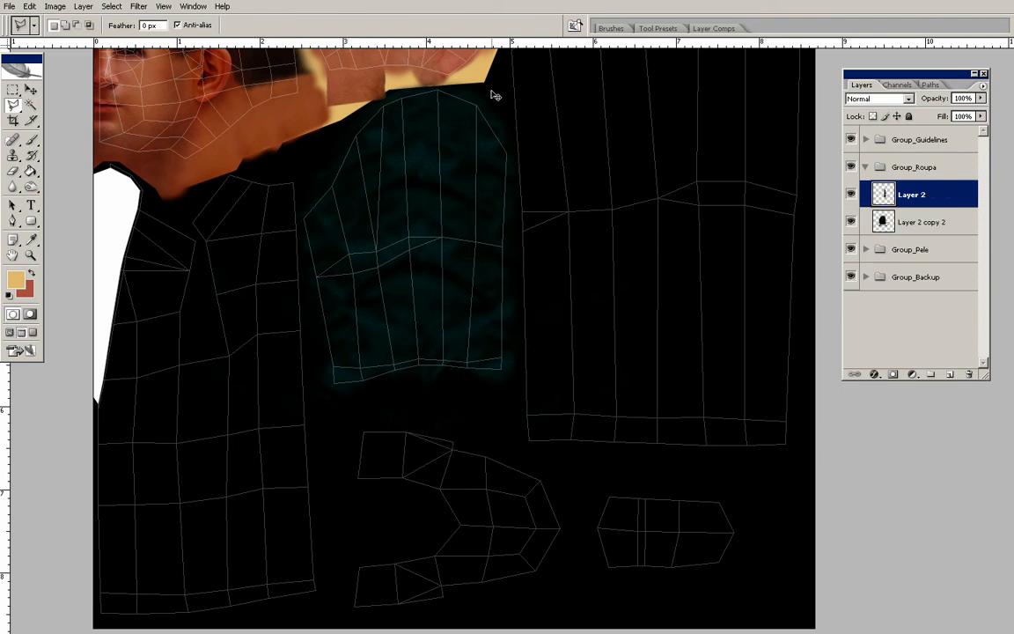
- Flip the copied strip horizontally and move it toward the sleeve's left side
key("ctrl+t")
right_click(459, 192)
left_click(479, 401)
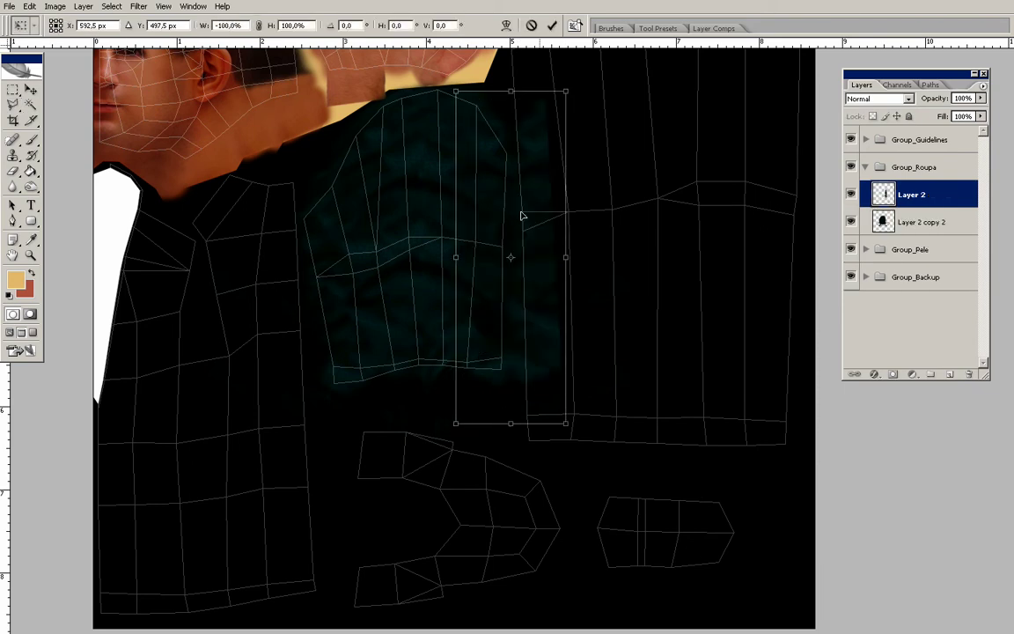
key("Escape")
key("v")
left_click_drag(414, 209, 376, 222)
- Transform the flipped strip to follow the slanted left edge of the sleeve wireframe
key("ctrl+t")
left_click_drag(504, 250, 499, 228)
left_click_drag(333, 328, 351, 283)
key("Return")
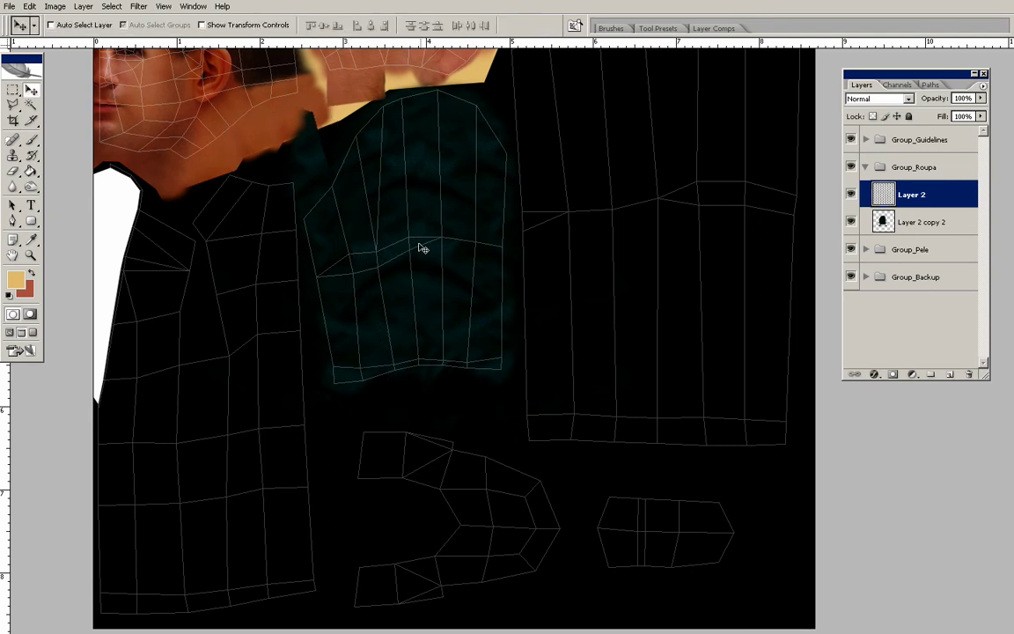
- Erase the overlapping edge of the flipped strip so it blends into the left side of the sleeve
key("e")
mouse_move(372, 290)
left_mouse_down()
mouse_move(357, 294)
mouse_move(376, 365)
mouse_move(346, 285)
left_mouse_up()
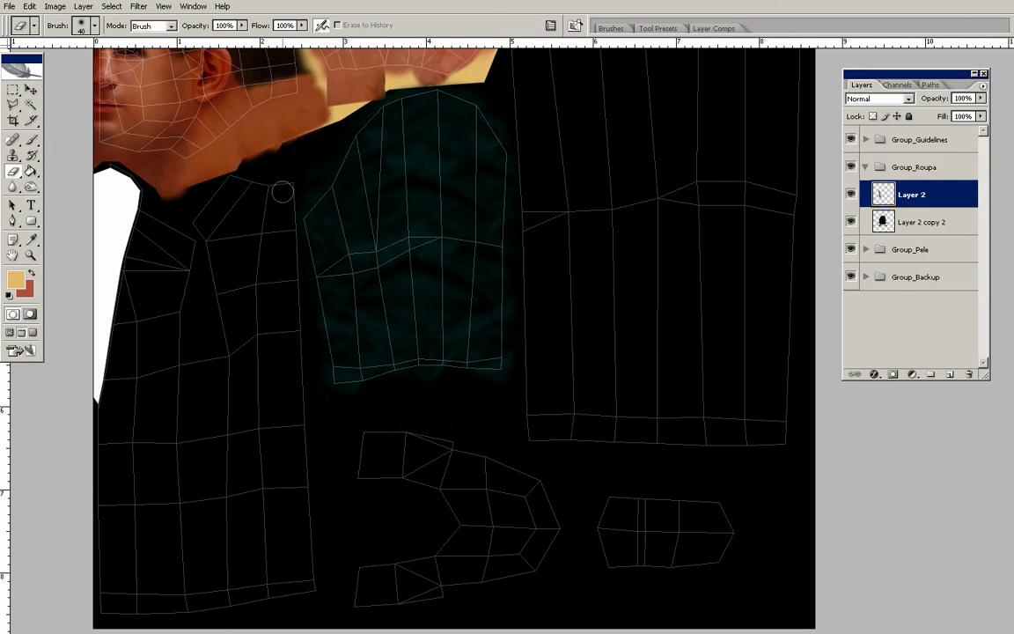
- Hide Group_Guidelines and save the texture file
left_click(850, 140)
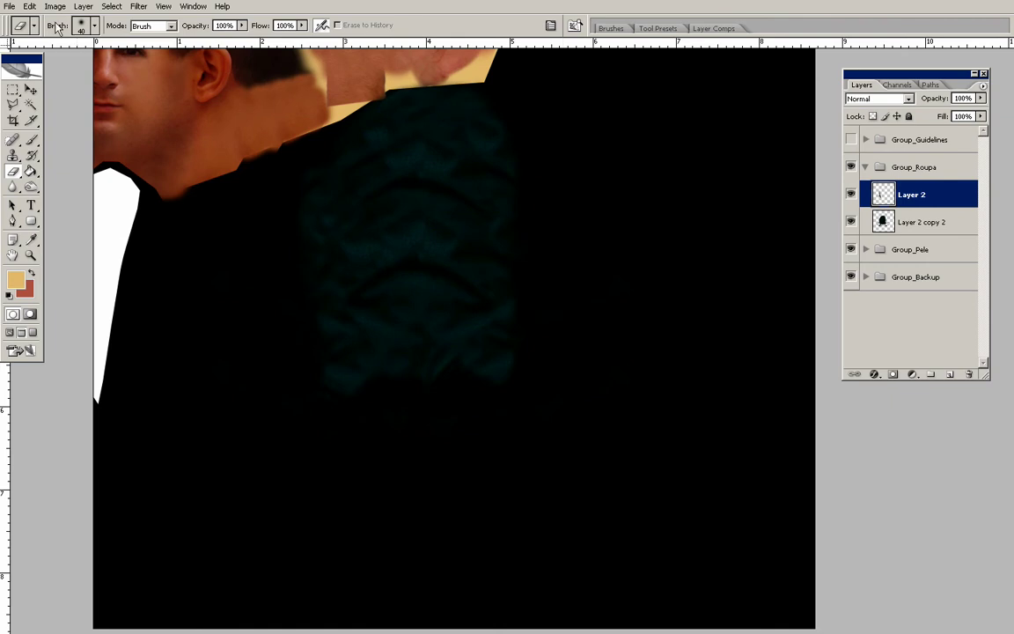
left_click(9, 6)
left_click(36, 137)
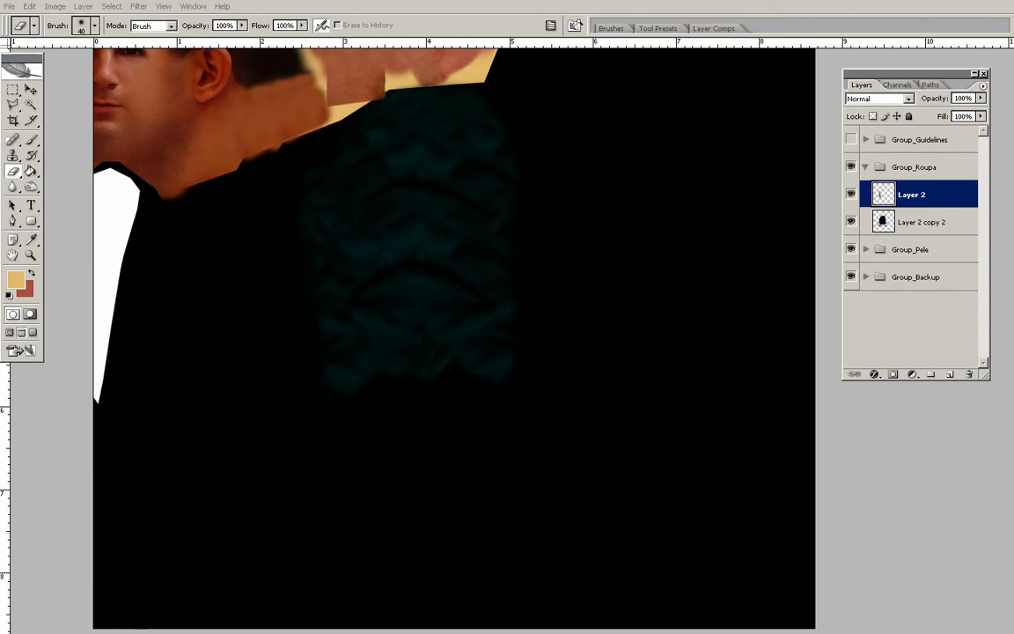
- Switch to 3ds Max and examine the sleeve texture on the character's arm from several angles
left_click_drag(0, 187, 548, 105)
double_click(549, 106)
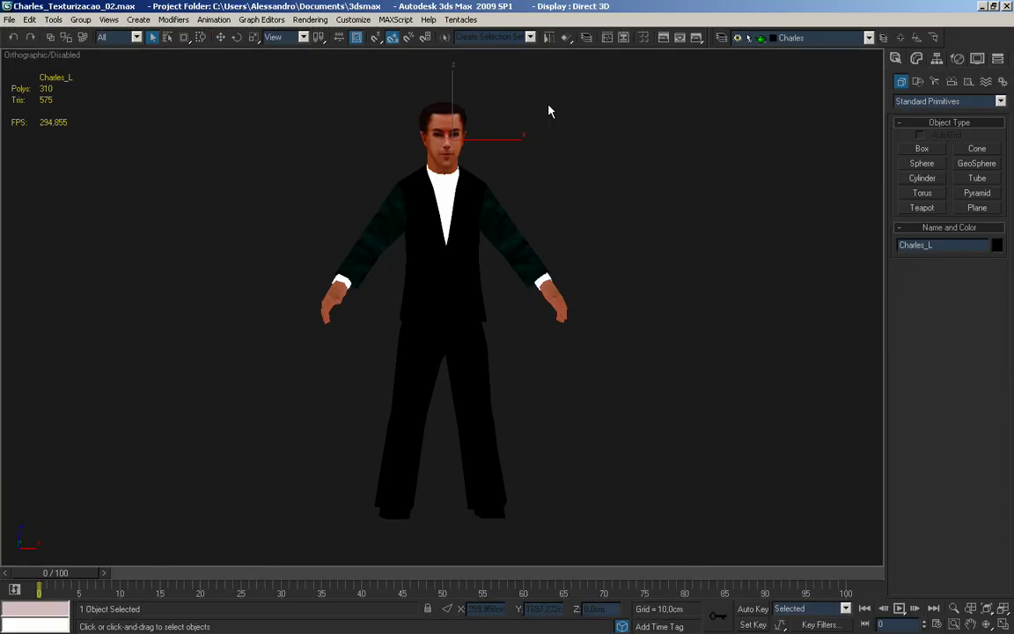
left_click_drag(526, 253, 458, 260)
scroll(517, 255, "up", 4)
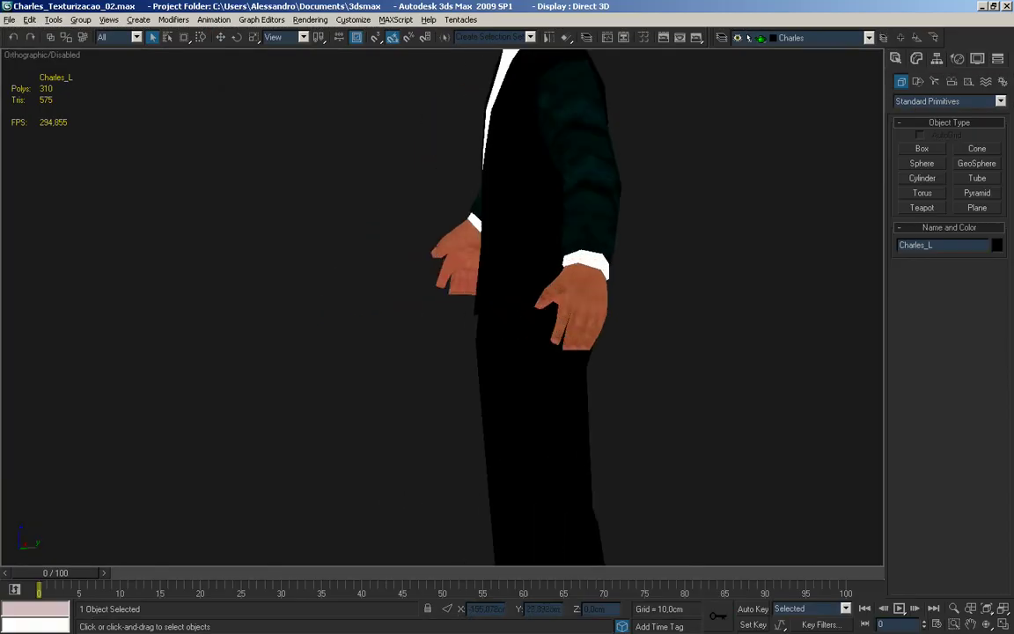
left_click_drag(568, 181, 482, 310)
left_click_drag(548, 260, 401, 253)
left_click_drag(768, 138, 502, 97)
left_click_drag(451, 255, 667, 227)
left_click_drag(513, 220, 477, 204)
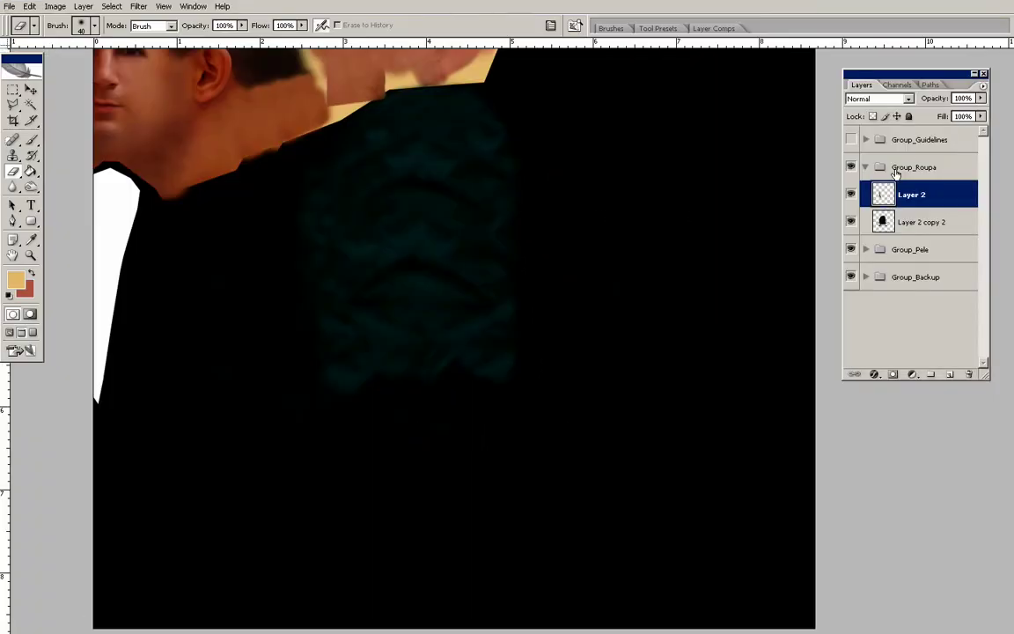
- Return to Photoshop, show Group_Guidelines again and clear the selection in Partes.psd
left_click(851, 139)
left_click_drag(385, 369, 466, 356)
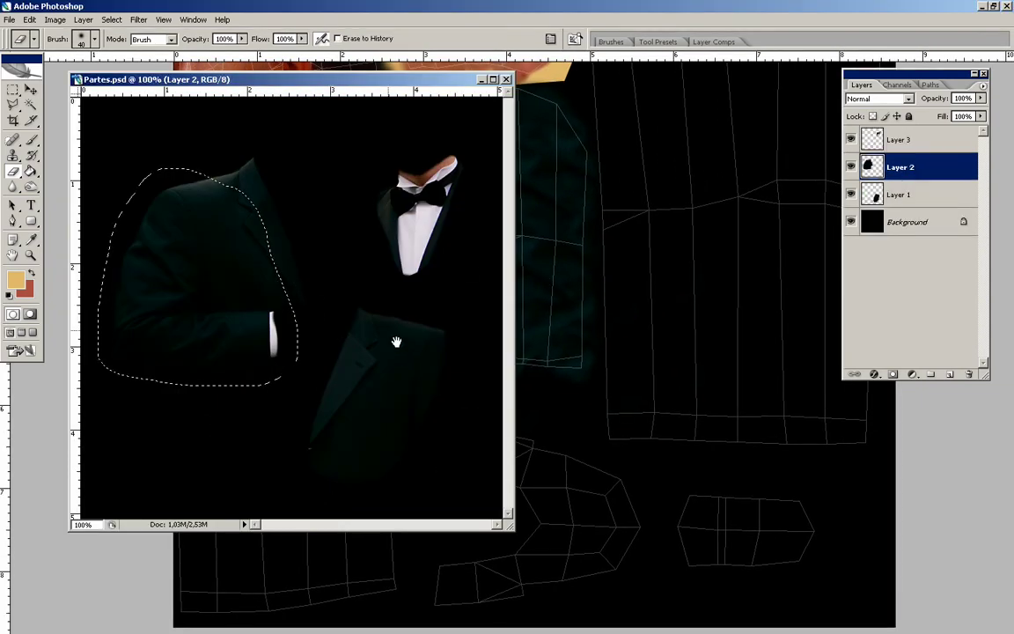
key("ctrl+d")
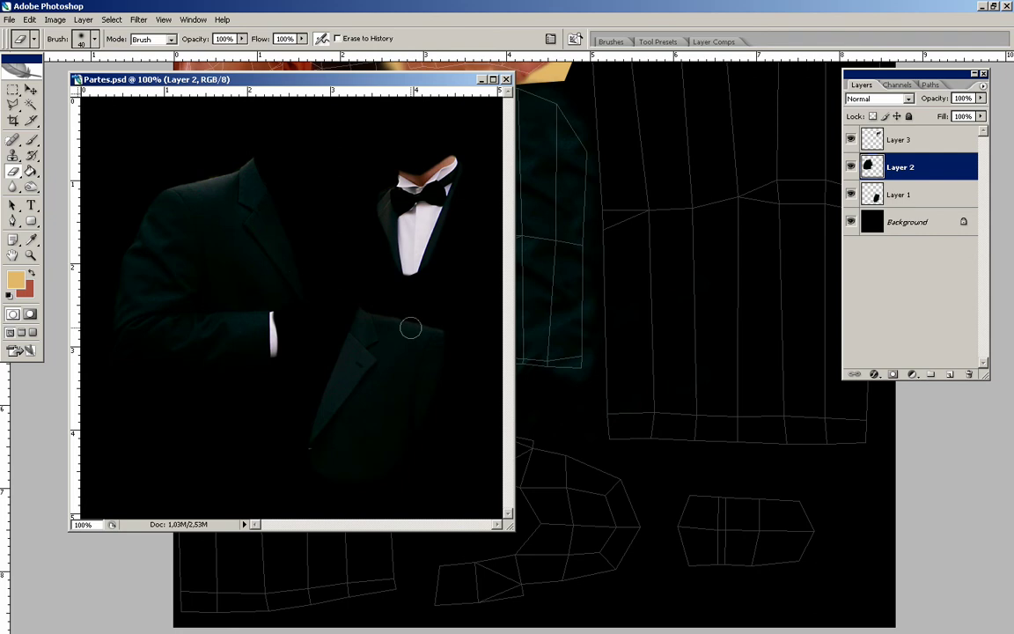
- Copy the jacket front piece on Layer 1 of Partes.psd into the texture, over the torso wireframe beside the shirt
key("l")
left_click(904, 141)
left_click(850, 139)
left_click(850, 140)
left_click(911, 194)
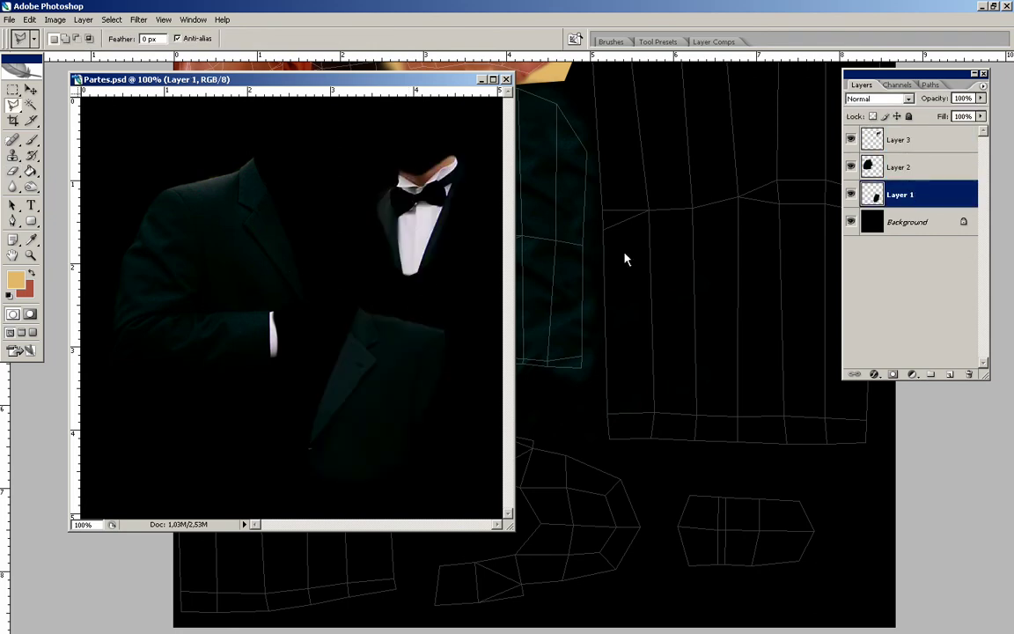
key("v")
left_click_drag(393, 372, 301, 291)
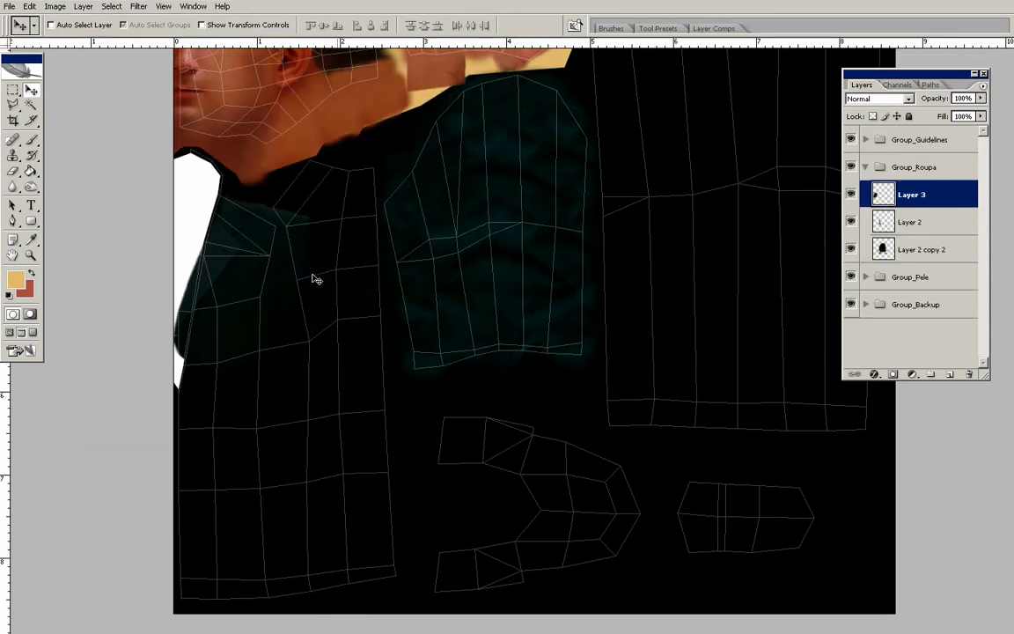
- Scale the jacket front piece to about 132.8% and rotate it to about -7.4° over the torso wireframe
key("ctrl+t")
left_click_drag(323, 380, 361, 442)
left_click_drag(405, 324, 433, 290)
left_click_drag(345, 265, 341, 250)
left_click_drag(413, 238, 426, 254)
mouse_move(330, 232)
left_mouse_down()
mouse_move(324, 258)
mouse_move(320, 249)
left_mouse_up()
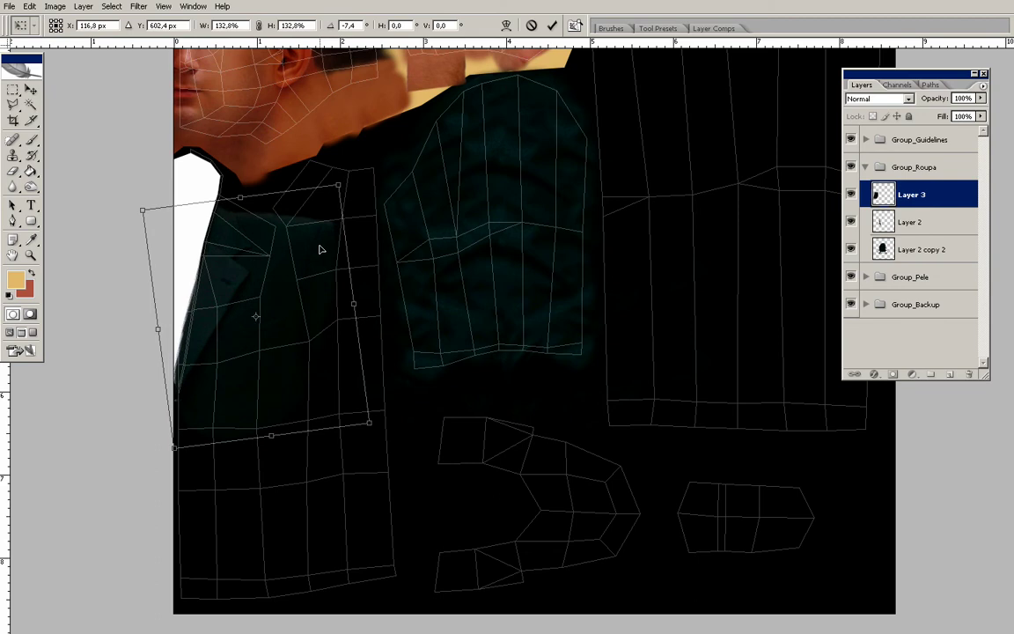
- Rotate the jacket front piece to about -10.6°, align its lapel with the shirt edge and apply the transform
left_click_drag(429, 288, 436, 277)
left_click_drag(344, 271, 342, 276)
key("Right")
key("Right")
key("Right")
key("Right")
key("Right")
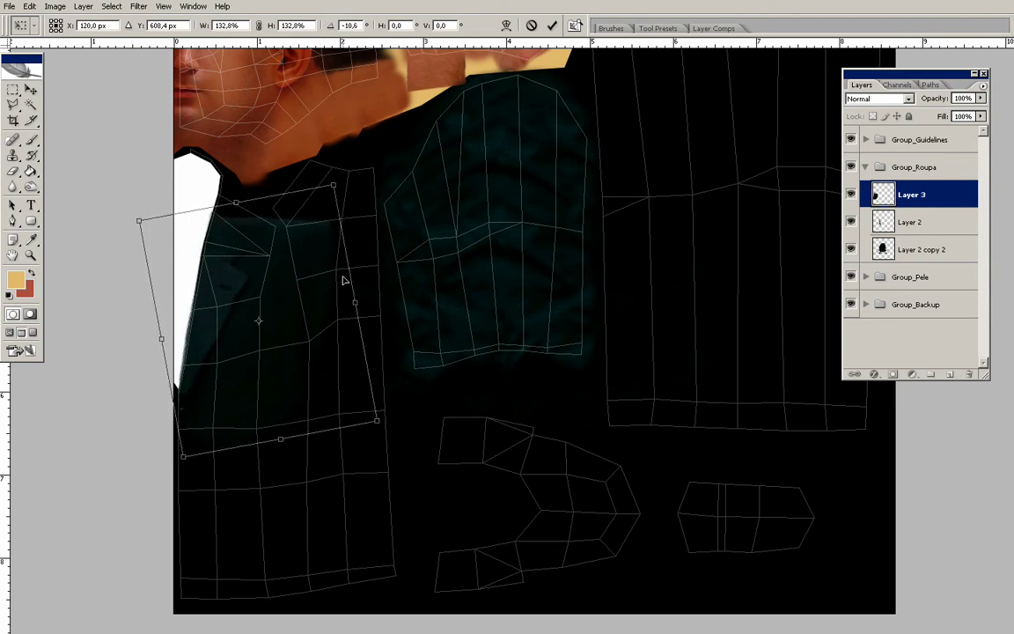
key("Return")
- Clone jacket fabric over the upper lapel and collar area of the torso wireframe, using a 36 px brush
key("z")
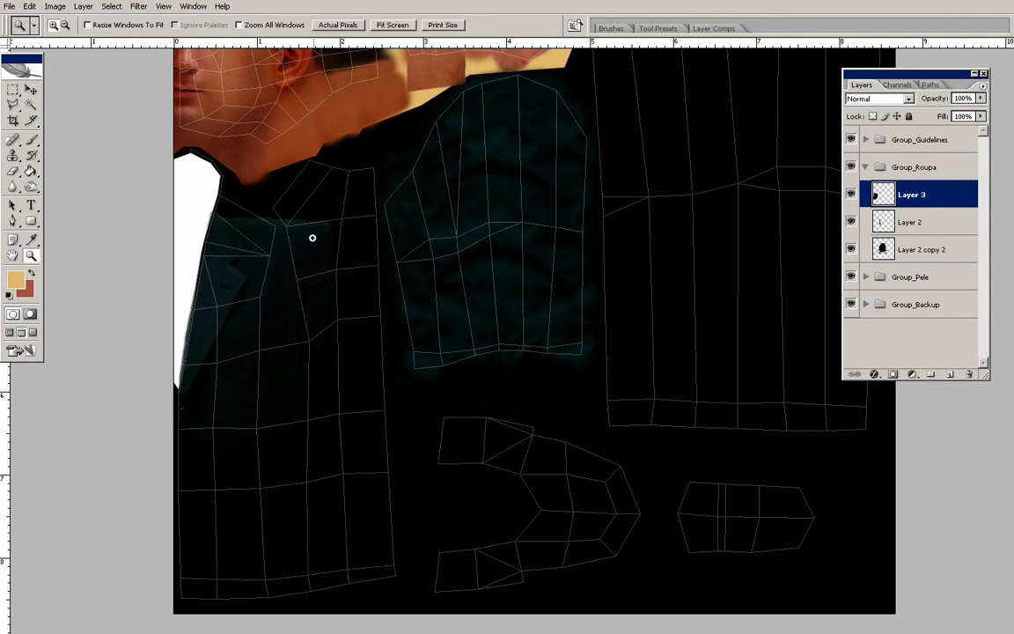
left_click_drag(349, 180, 102, 323)
left_click_drag(652, 226, 355, 243)
key("s")
left_click(198, 284, "alt")
left_click_drag(176, 196, 181, 104)
left_click(252, 267, "alt")
mouse_move(229, 228)
left_mouse_down()
mouse_move(206, 202)
mouse_move(283, 202)
mouse_move(293, 184)
mouse_move(215, 142)
mouse_move(361, 232)
mouse_move(221, 140)
mouse_move(394, 186)
left_mouse_up()
left_click(366, 278, "alt")
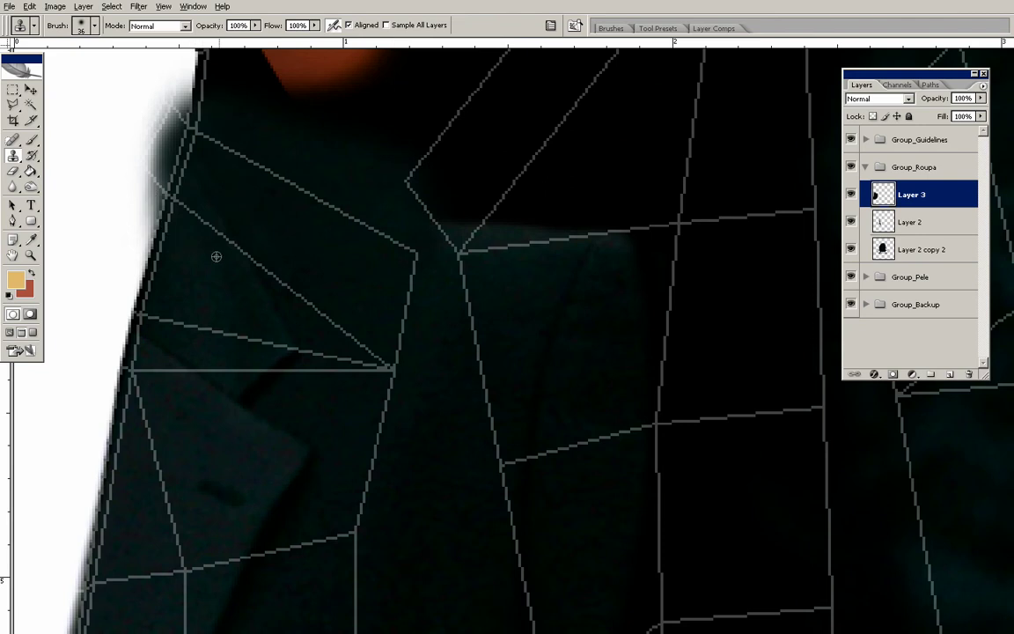
left_click(258, 290, "alt")
mouse_move(192, 170)
left_mouse_down()
mouse_move(159, 124)
mouse_move(179, 145)
left_mouse_up()
- Erase the cloned fabric that spills over the white shirt along the lapel edge, using a 19 px eraser
key("e")
mouse_move(141, 82)
left_mouse_down()
mouse_move(95, 128)
mouse_move(103, 186)
mouse_move(123, 167)
left_mouse_up()
right_click(139, 176)
left_click_drag(169, 204, 164, 204)
left_click_drag(151, 100, 167, 111)
left_click_drag(181, 64, 139, 226)
left_click_drag(139, 229, 80, 319)
- Clone fabric over the hard upper edge of the jacket front piece, extending it toward the shoulder
left_click_drag(451, 345, 149, 332)
scroll(149, 331, "right", 1)
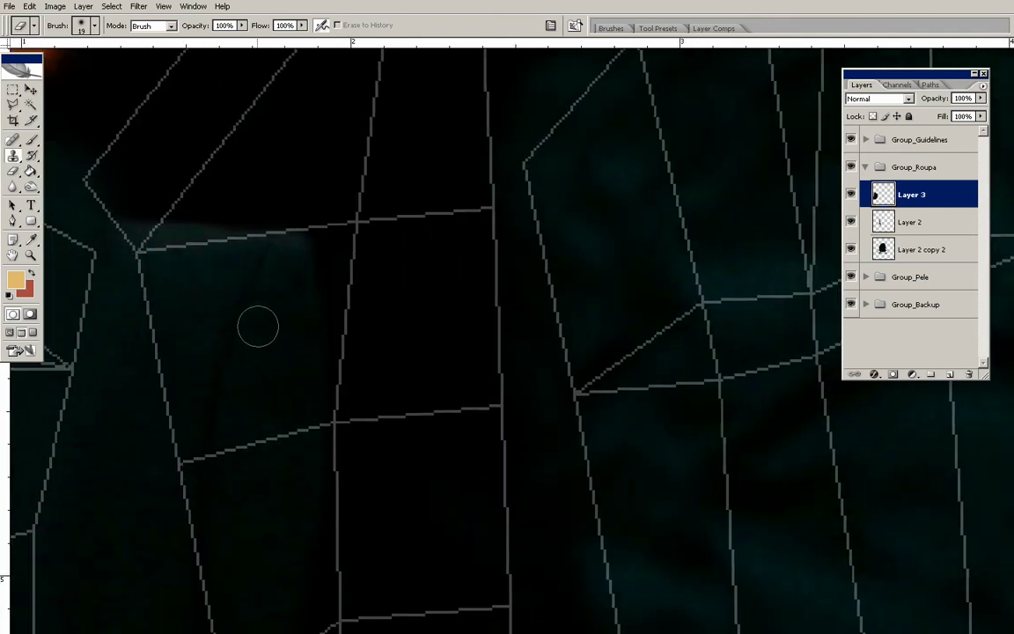
key("s")
scroll(313, 459, "up", 2)
scroll(313, 459, "left", 2)
left_click_drag(314, 389, 302, 439)
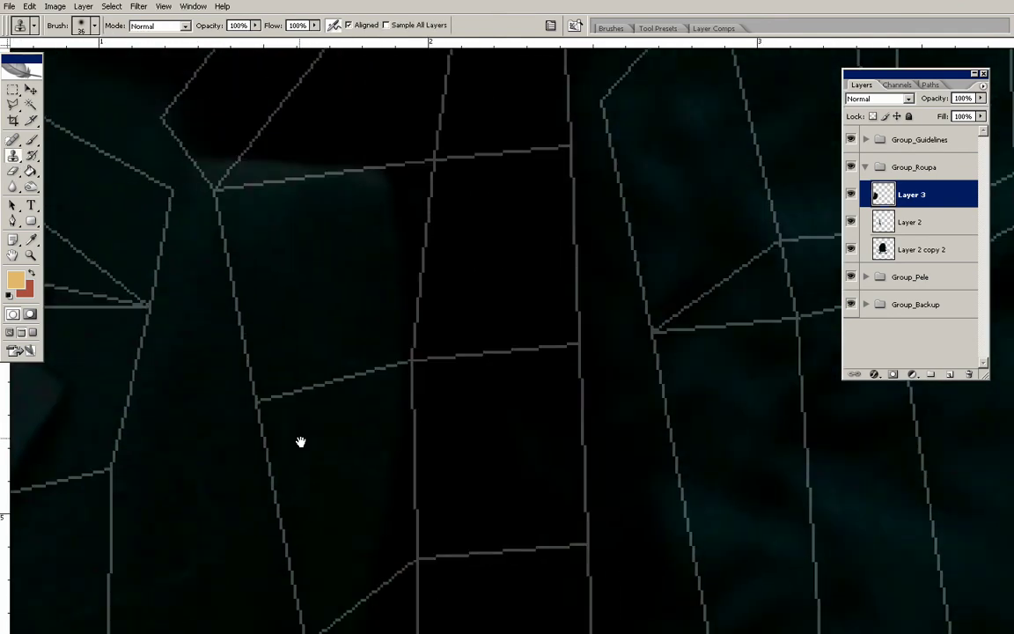
left_click_drag(275, 325, 270, 337)
left_click(241, 378, "alt")
mouse_move(337, 190)
left_mouse_down()
mouse_move(419, 170)
mouse_move(278, 272)
left_mouse_up()
left_click(219, 366, "alt")
mouse_move(151, 246)
left_mouse_down()
mouse_move(122, 222)
mouse_move(227, 149)
left_mouse_up()
- Fill the shoulder section of the torso wireframe with cloned jacket fabric
left_click(198, 365, "alt")
left_click(191, 391, "alt")
mouse_move(293, 180)
left_mouse_down()
mouse_move(211, 191)
mouse_move(211, 160)
left_mouse_up()
left_click_drag(358, 223, 366, 261)
left_click(223, 344, "alt")
mouse_move(235, 166)
left_mouse_down()
mouse_move(208, 136)
mouse_move(285, 245)
mouse_move(388, 230)
left_mouse_up()
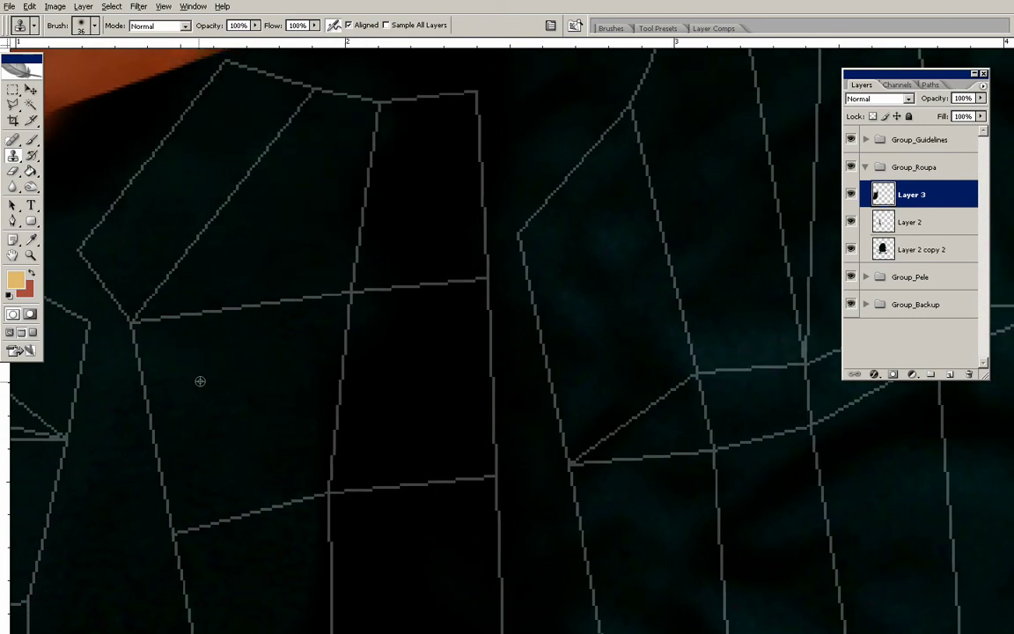
- Clone fabric down the outer side strip of the torso wireframe, from the shoulder toward the waist
mouse_move(432, 153)
left_mouse_down()
mouse_move(415, 203)
mouse_move(494, 292)
left_mouse_up()
left_click_drag(457, 462, 484, 138)
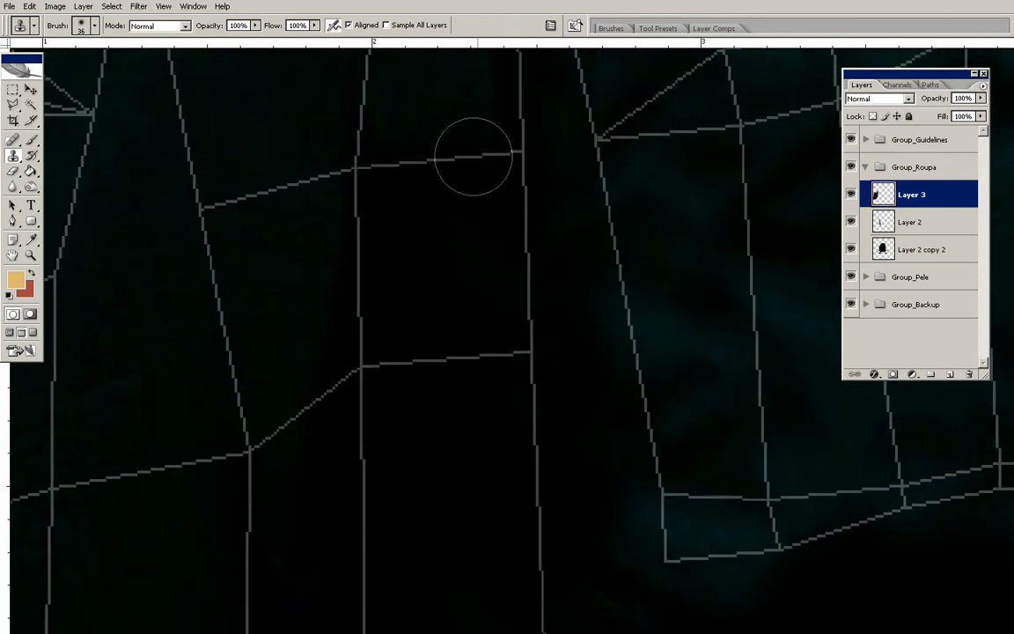
left_click(259, 134, "alt")
mouse_move(423, 119)
left_mouse_down()
mouse_move(462, 124)
mouse_move(441, 171)
mouse_move(457, 263)
left_mouse_up()
left_click(254, 190, "alt")
left_click_drag(387, 317, 359, 435)
- Clone more fabric into the middle of the torso's outer strip and check the source pieces in Partes.psd
key("z")
left_click_drag(458, 298, 528, 361)
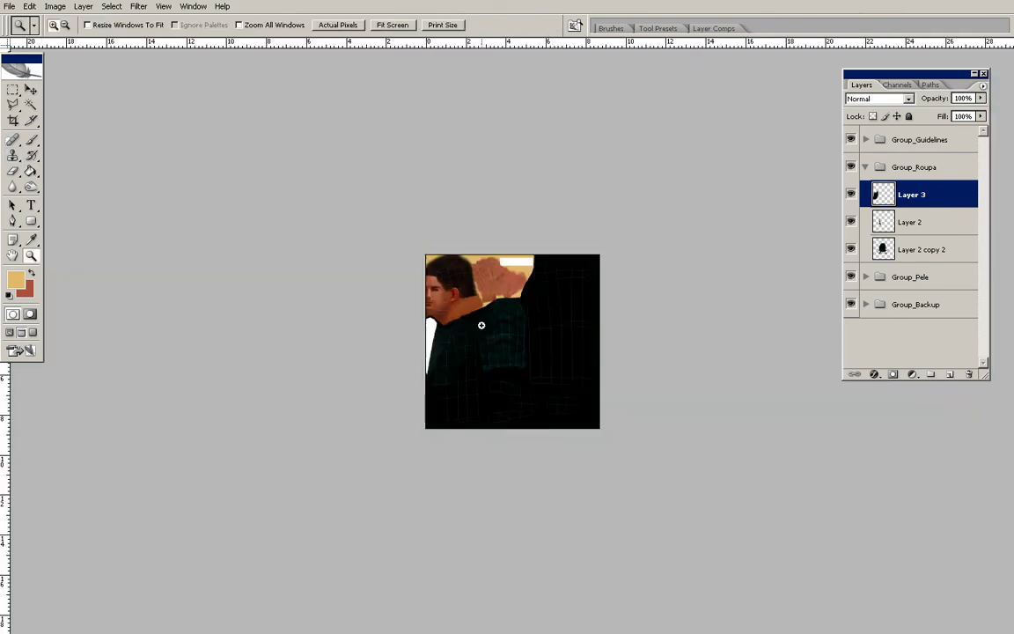
left_click_drag(494, 323, 392, 211)
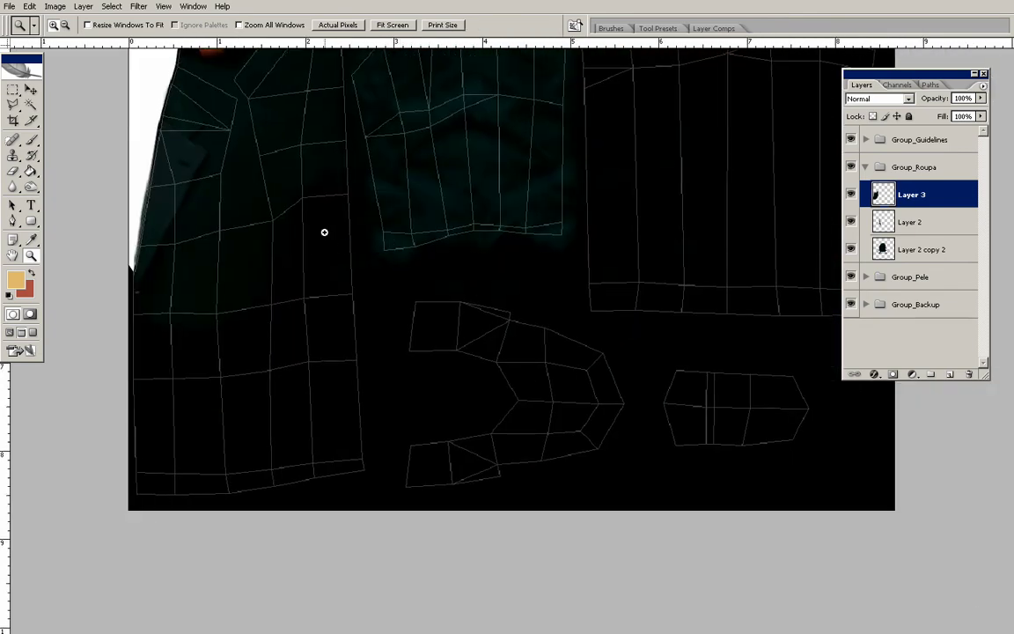
key("s")
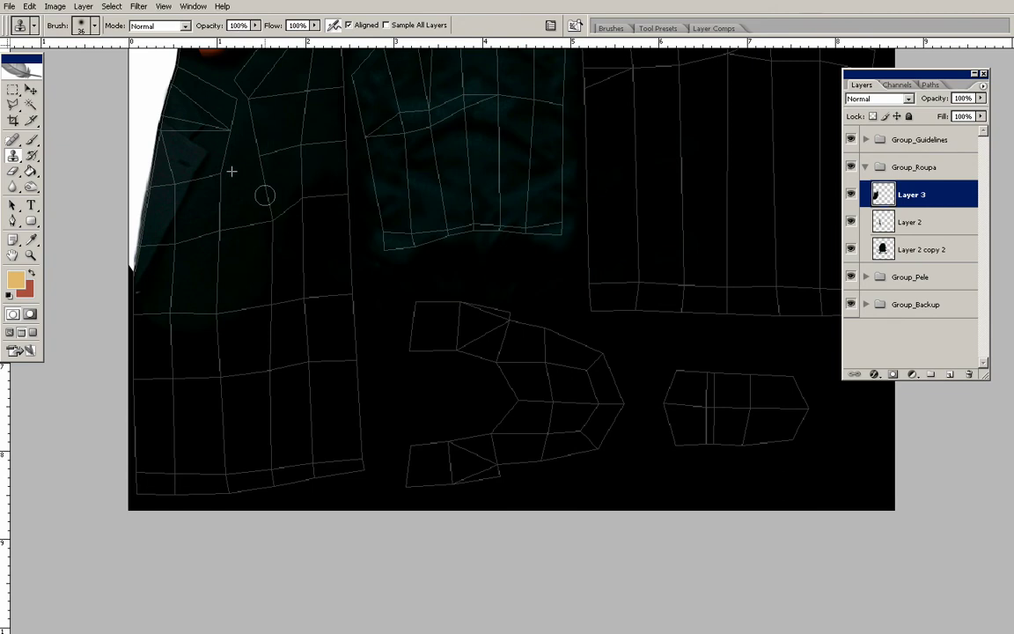
left_click_drag(310, 201, 314, 274)
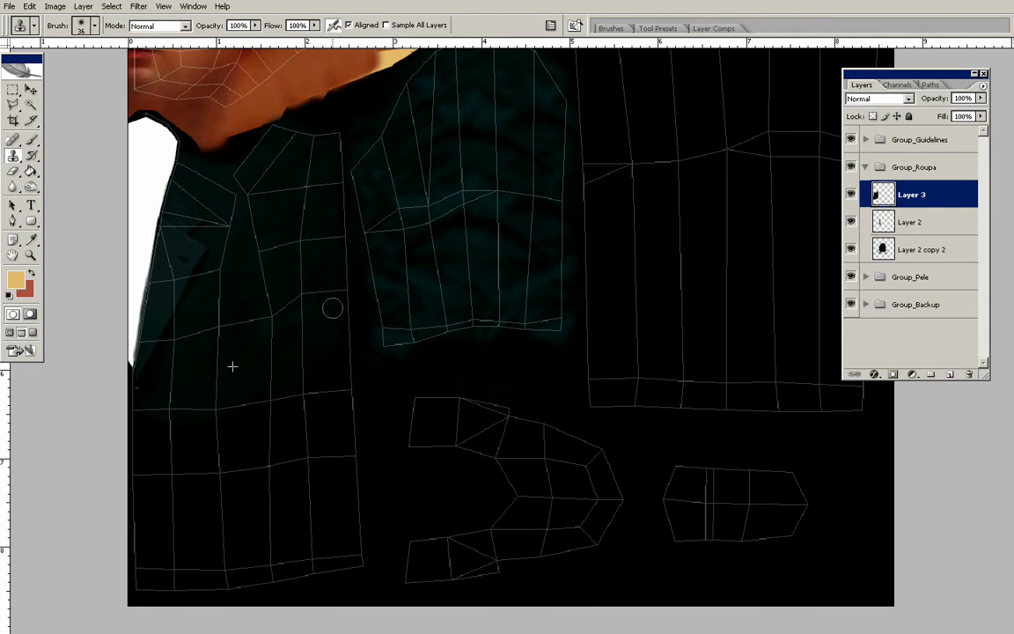
key("ctrl+Tab")
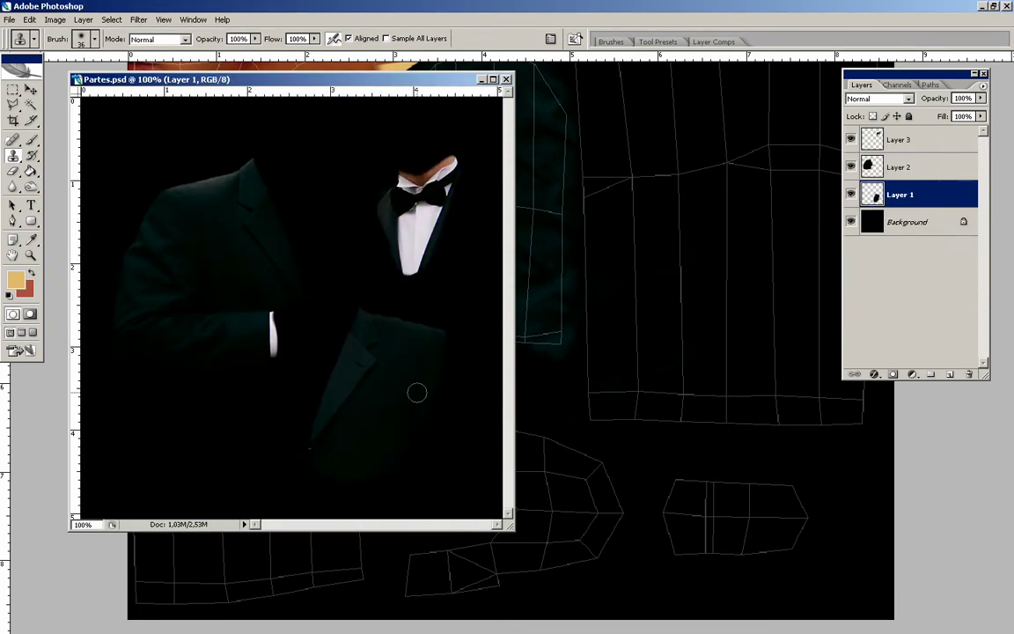
key("ctrl+Tab")
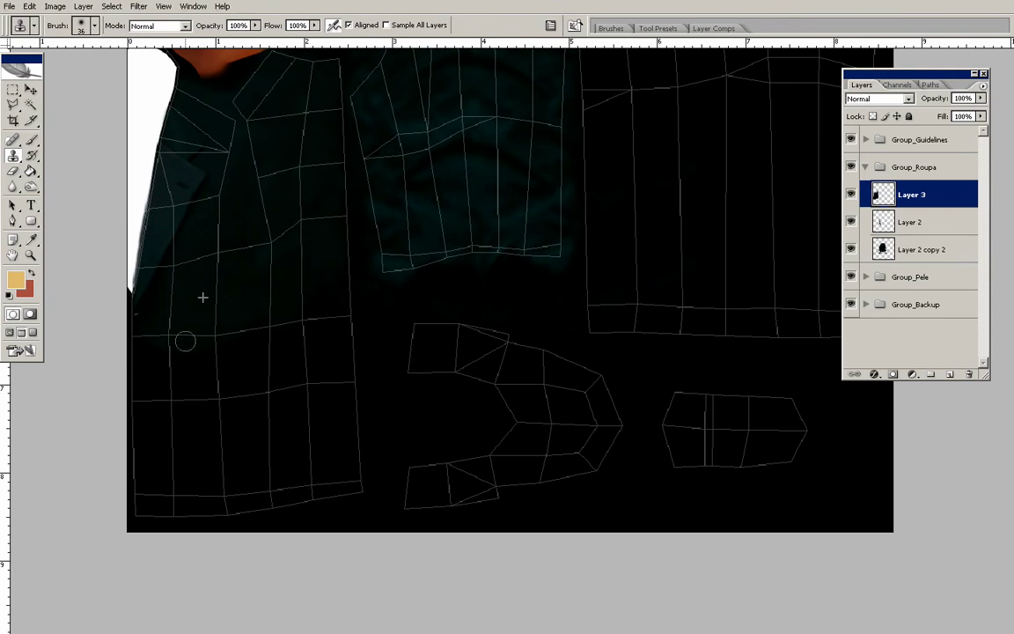
- Enlarge the clone brush to 67 px and extend the jacket fabric into the lower front of the torso wireframe
right_click(214, 310)
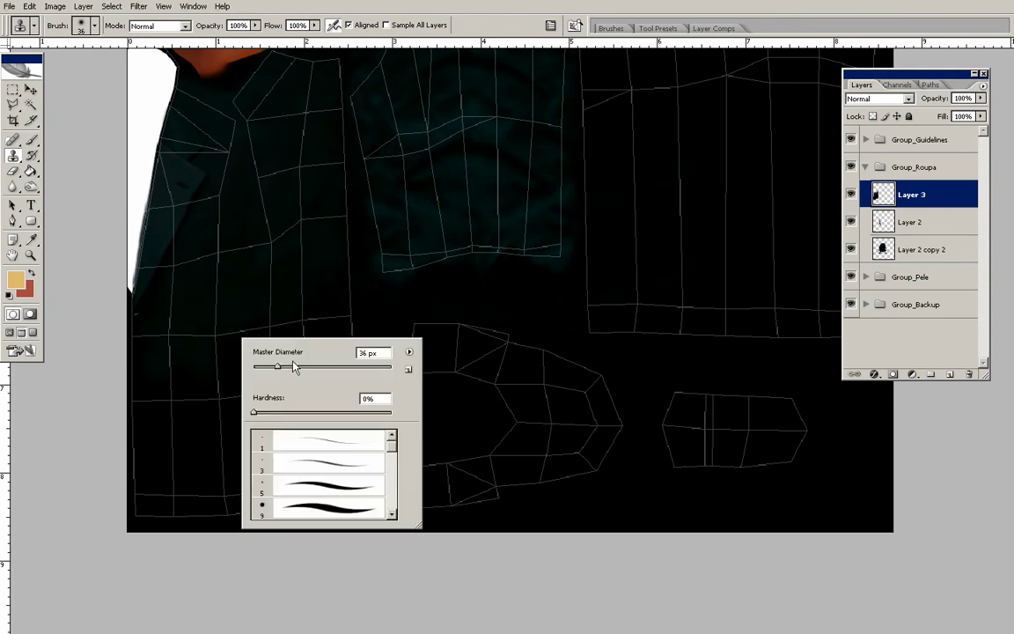
left_click(235, 330)
left_click_drag(192, 392, 193, 392)
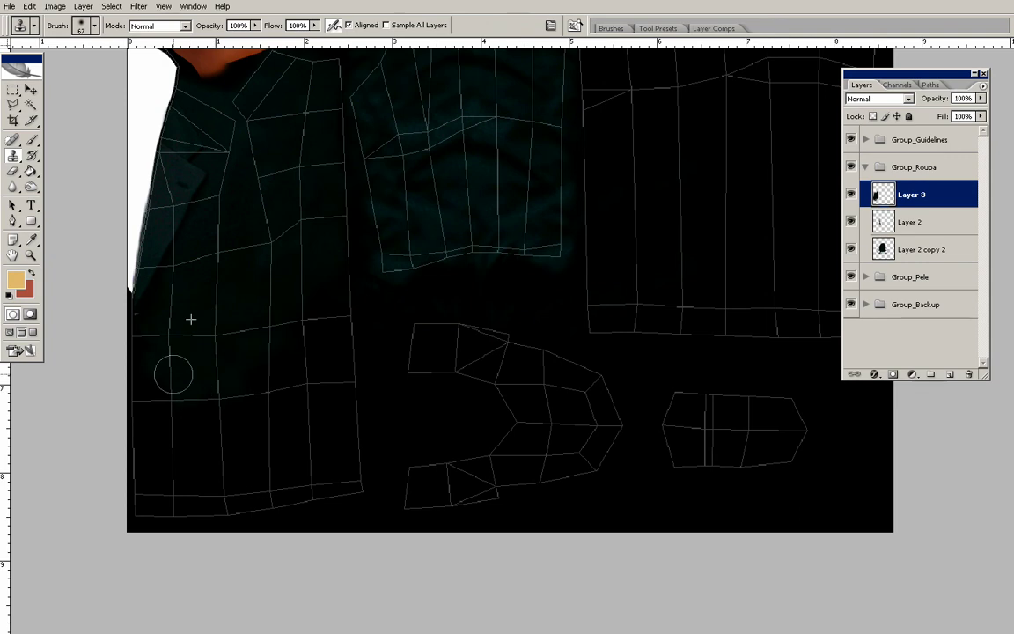
mouse_move(153, 352)
left_mouse_down()
mouse_move(159, 328)
mouse_move(150, 325)
left_mouse_up()
left_click(228, 320, "alt")
mouse_move(167, 398)
left_mouse_down()
mouse_move(212, 393)
mouse_move(222, 438)
left_mouse_up()
left_click(217, 335, "alt")
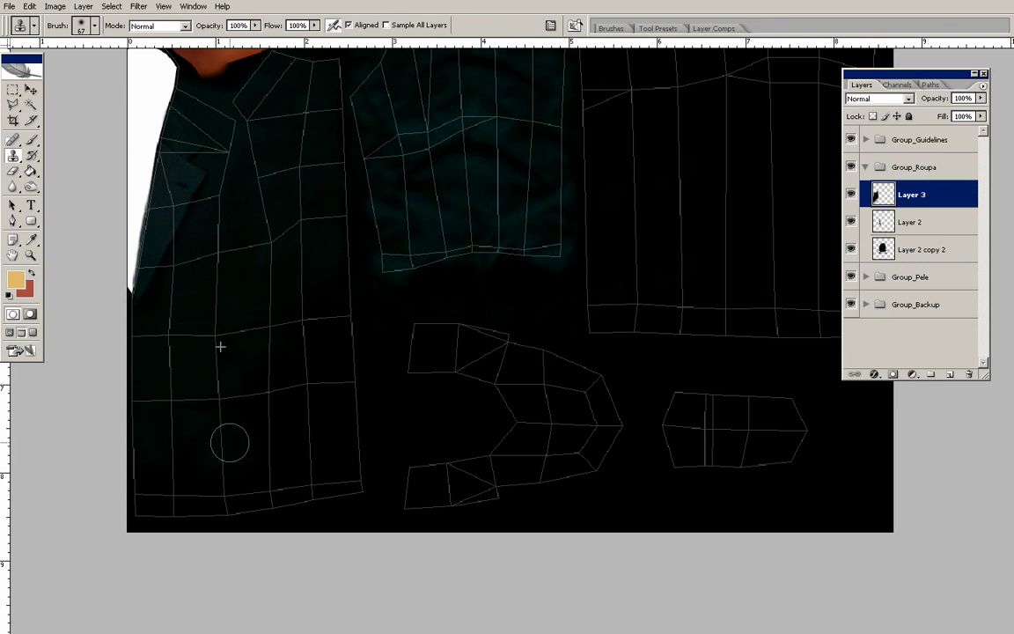
- Hide Group_Backup and clone fabric over the uncovered lower outer part of the torso wireframe
left_click(846, 278)
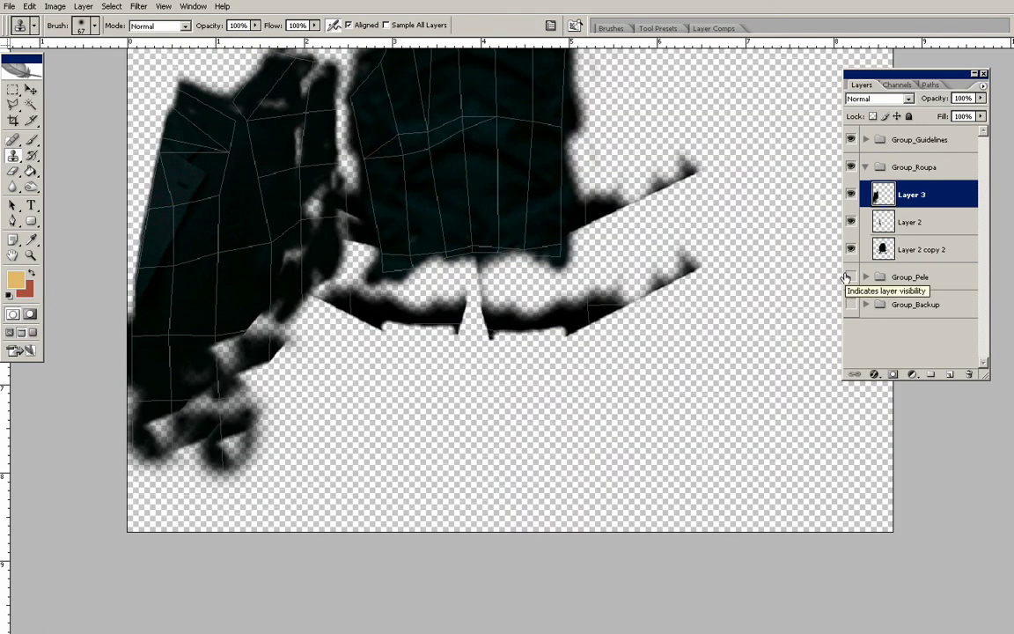
left_click(849, 276)
left_click_drag(268, 405, 265, 437)
left_click(220, 329, "alt")
mouse_move(296, 338)
left_mouse_down()
mouse_move(333, 338)
mouse_move(318, 383)
left_mouse_up()
left_click(243, 299, "alt")
mouse_move(263, 472)
left_mouse_down()
mouse_move(347, 410)
mouse_move(239, 489)
left_mouse_up()
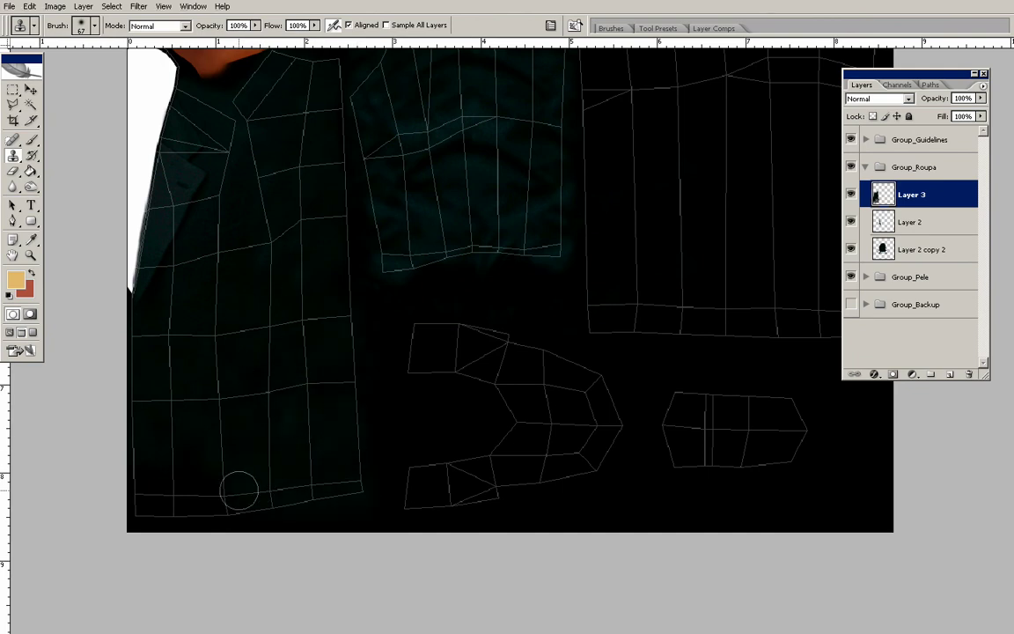
- Clone fabric along the jacket hem and over the lower and upper torso sections to even out the cloth
mouse_move(282, 434)
left_mouse_down()
mouse_move(331, 473)
mouse_move(248, 487)
mouse_move(232, 475)
mouse_move(176, 480)
left_mouse_up()
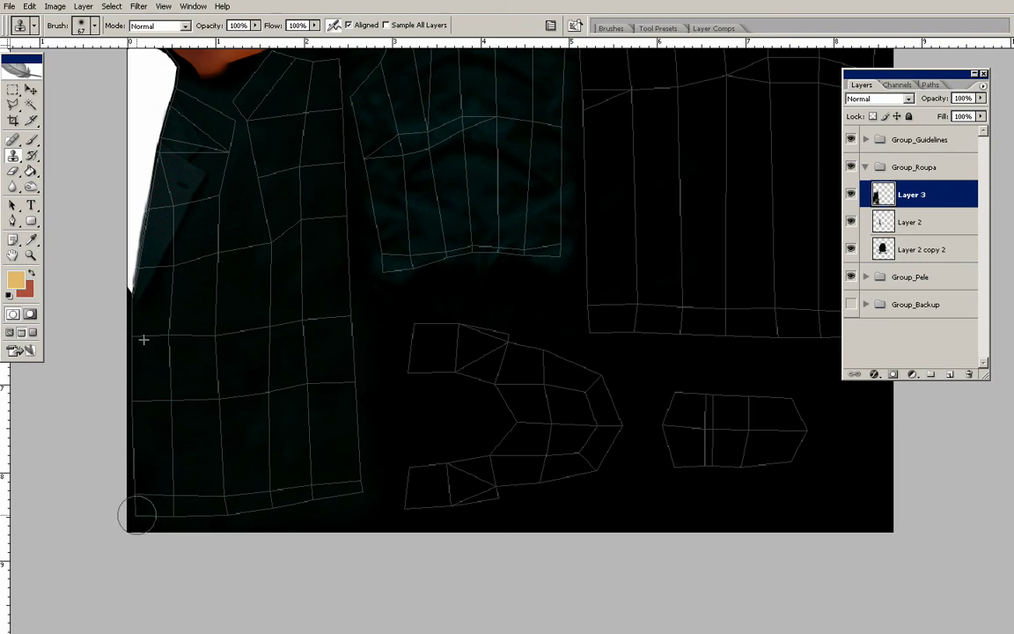
left_click_drag(177, 437, 208, 459)
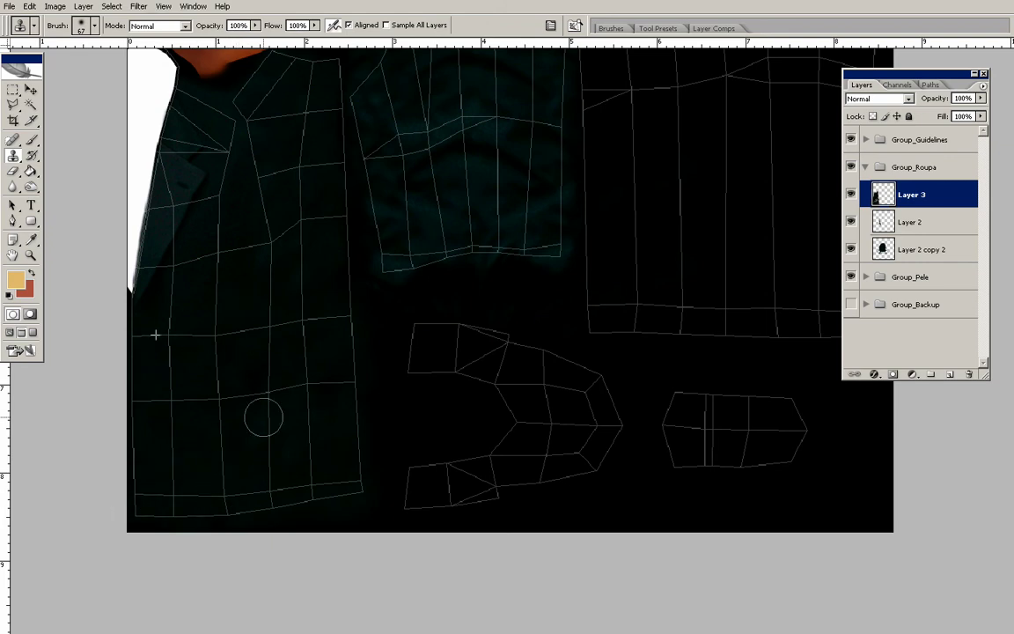
mouse_move(319, 414)
left_mouse_down()
mouse_move(350, 465)
mouse_move(317, 452)
left_mouse_up()
mouse_move(297, 279)
left_mouse_down()
mouse_move(301, 319)
mouse_move(317, 295)
left_mouse_up()
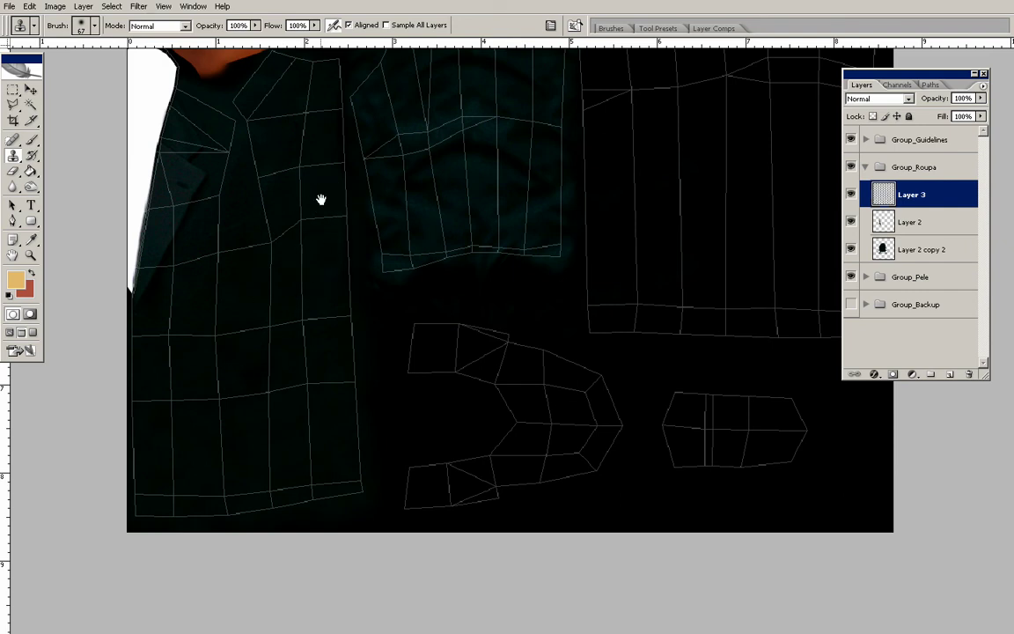
left_click_drag(324, 195, 293, 277)
mouse_move(273, 150)
left_mouse_down()
mouse_move(248, 138)
mouse_move(280, 181)
left_mouse_up()
mouse_move(263, 172)
left_mouse_down()
mouse_move(241, 233)
mouse_move(209, 179)
left_mouse_up()
- Hide Group_Guidelines, check the character in 3ds Max and return to the texture in Photoshop
left_click(851, 141)
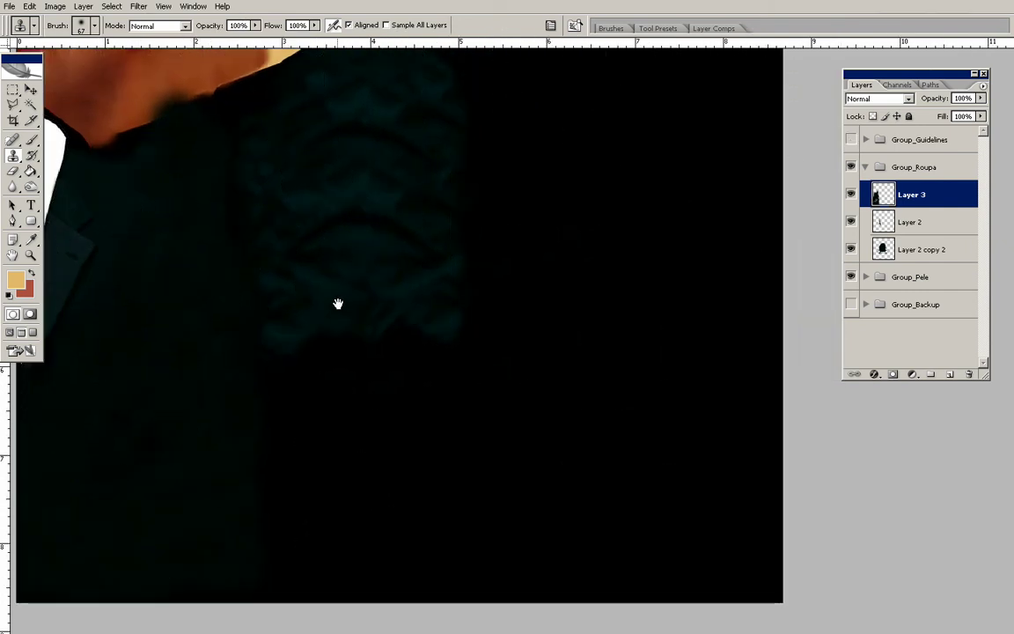
left_click_drag(340, 301, 420, 268)
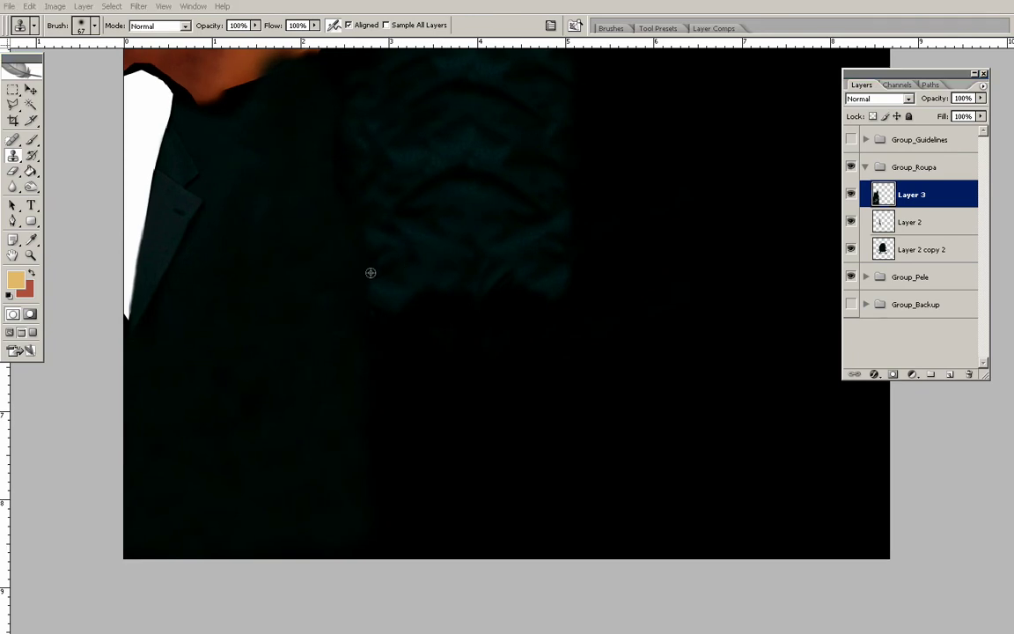
key("alt+Tab")
left_click_drag(432, 282, 507, 288)
key("alt+Tab")
left_click_drag(317, 297, 324, 307)
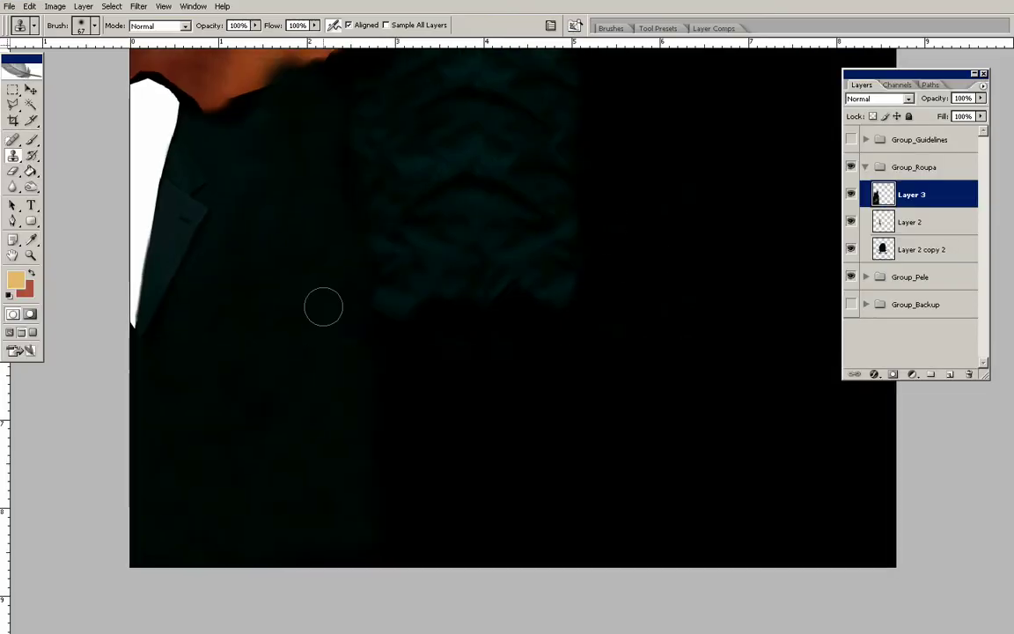
- Retouch the jacket front's midtones with a 110 px brush at 9% exposure
key("o")
right_click(308, 290)
left_click(396, 316)
left_click(259, 230)
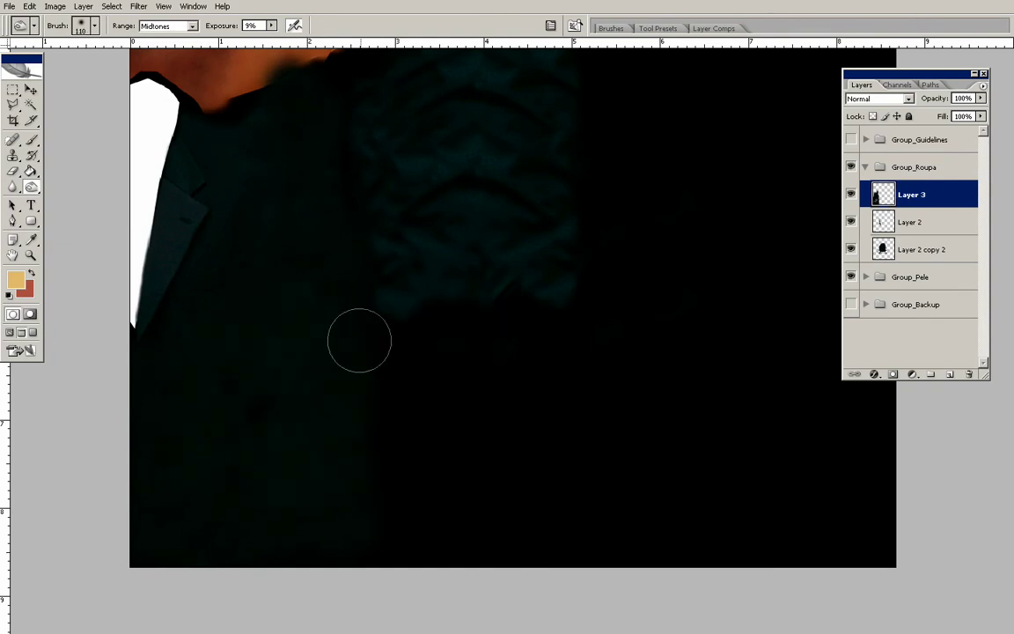
mouse_move(308, 146)
left_mouse_down()
mouse_move(319, 90)
mouse_move(329, 481)
mouse_move(207, 457)
left_mouse_up()
- Clone fabric over the jacket torso from shoulder to hem to even out the cloth, and inspect the character in 3ds Max
key("s")
mouse_move(234, 383)
left_mouse_down()
mouse_move(253, 421)
mouse_move(218, 452)
mouse_move(276, 414)
left_mouse_up()
mouse_move(325, 358)
left_mouse_down()
mouse_move(286, 251)
mouse_move(310, 270)
left_mouse_up()
left_click_drag(221, 414, 164, 439)
left_click(235, 393, "alt")
mouse_move(191, 390)
left_mouse_down()
mouse_move(139, 405)
mouse_move(137, 493)
mouse_move(179, 546)
mouse_move(254, 570)
left_mouse_up()
left_click(209, 435, "alt")
mouse_move(302, 115)
left_mouse_down()
mouse_move(278, 145)
mouse_move(301, 129)
mouse_move(249, 115)
mouse_move(271, 215)
mouse_move(232, 220)
left_mouse_up()
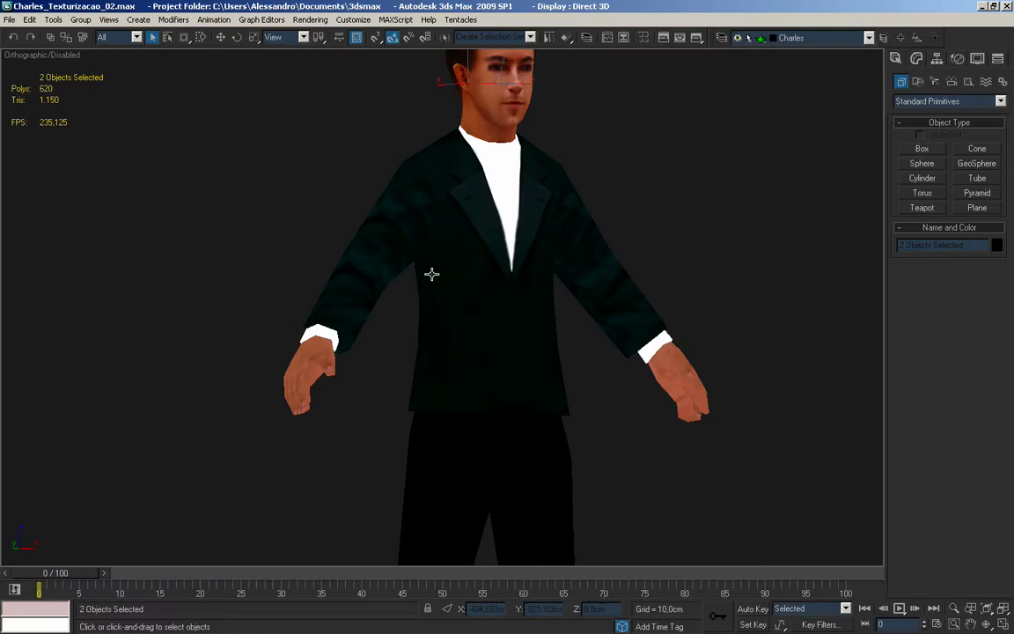
left_click_drag(484, 272, 398, 269)
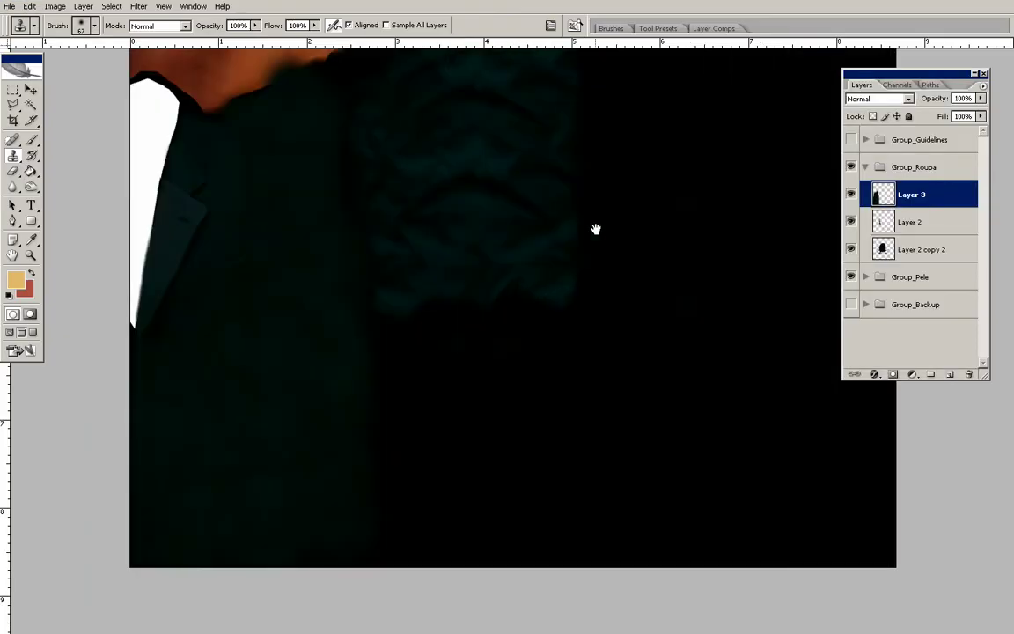
- In Photoshop, set the clone flow to 53% and clone plain jacket fabric over the creased sleeve, redoing unwanted strokes
left_click_drag(595, 229, 540, 299)
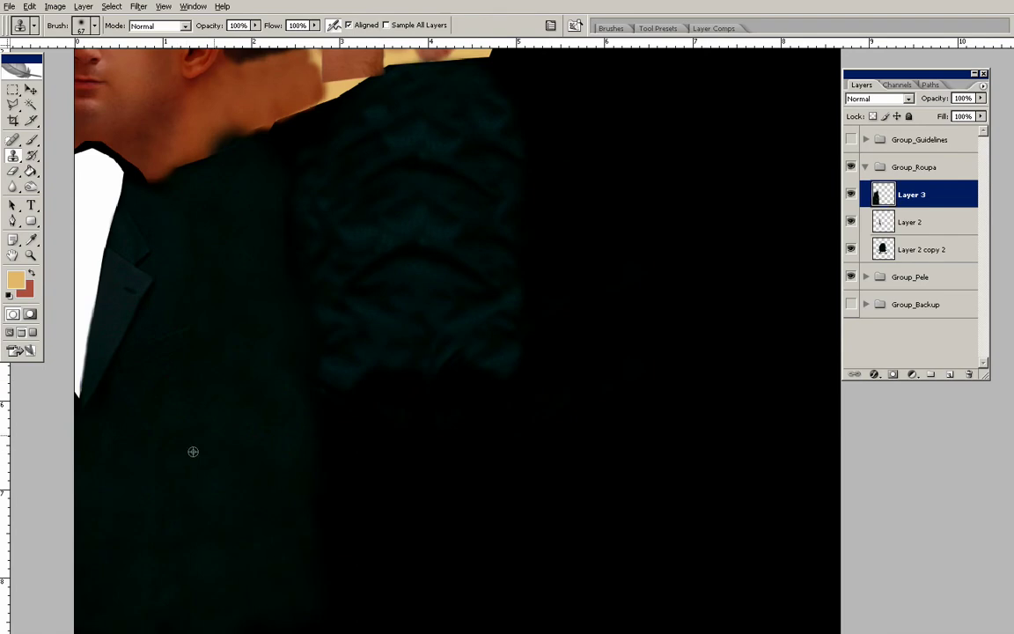
left_click(255, 25)
left_click(314, 25)
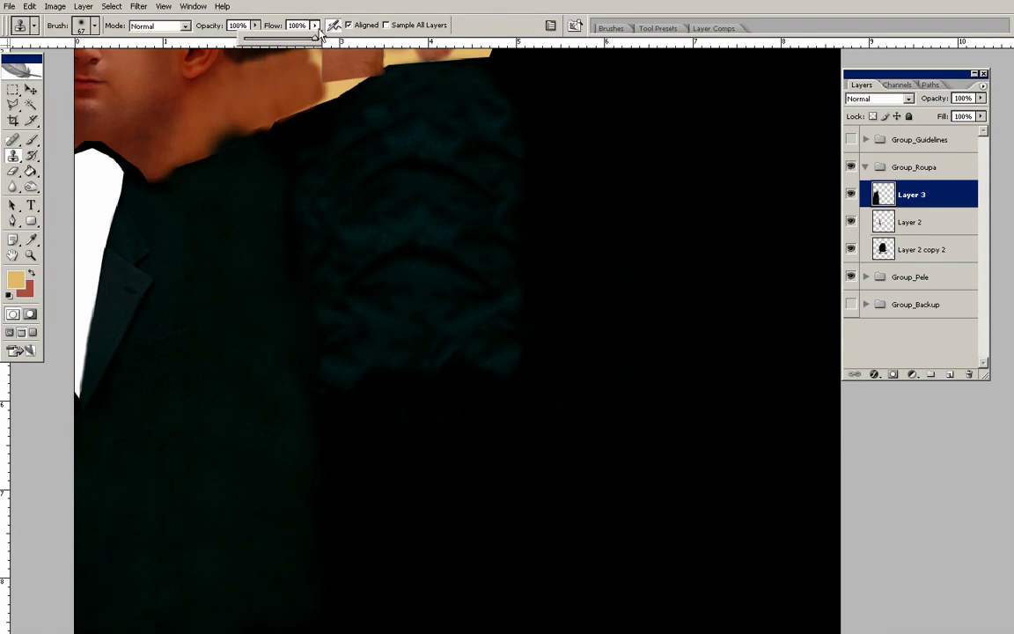
mouse_move(409, 339)
left_mouse_down()
mouse_move(383, 262)
mouse_move(356, 345)
left_mouse_up()
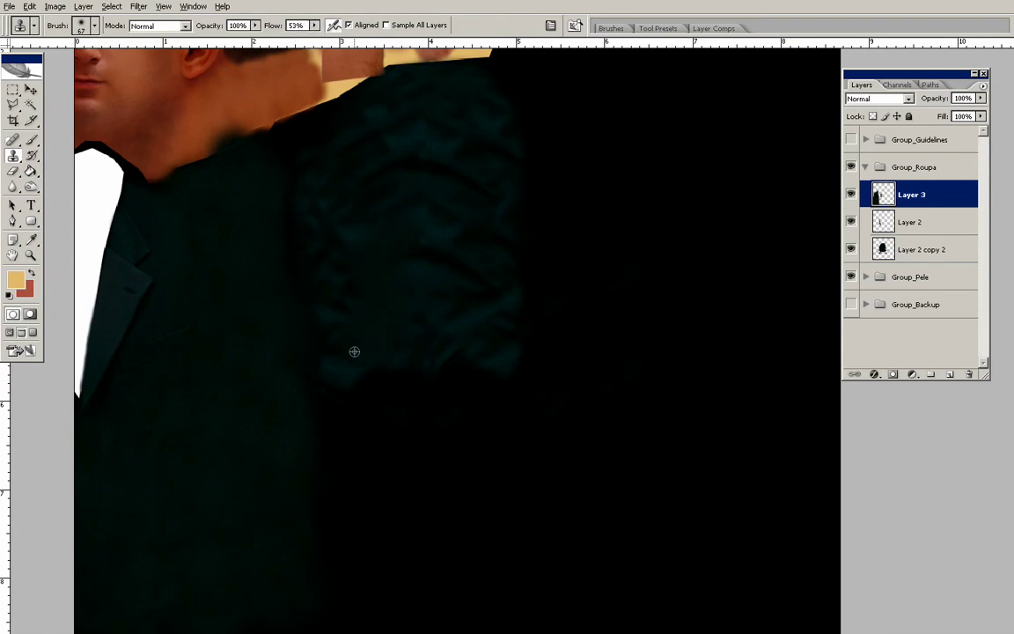
mouse_move(389, 302)
left_mouse_down()
mouse_move(460, 256)
mouse_move(365, 281)
mouse_move(478, 138)
mouse_move(475, 170)
mouse_move(312, 258)
mouse_move(304, 392)
mouse_move(488, 294)
mouse_move(511, 342)
mouse_move(480, 156)
mouse_move(342, 156)
mouse_move(349, 199)
left_mouse_up()
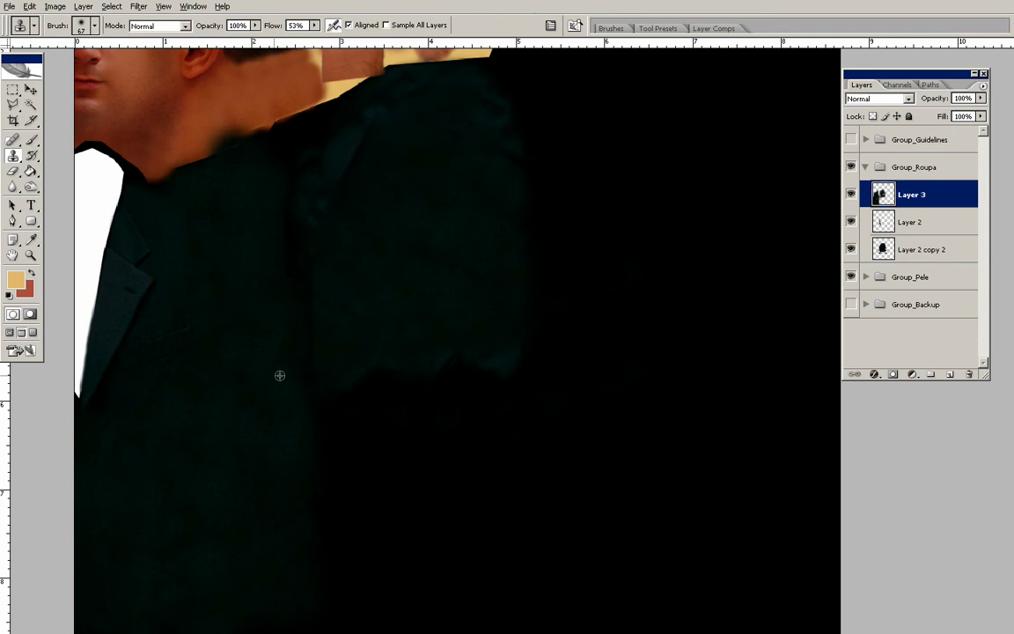
key("ctrl+alt+z")
left_click_drag(341, 354, 357, 356)
mouse_move(439, 326)
left_mouse_down()
mouse_move(528, 238)
mouse_move(345, 272)
mouse_move(409, 294)
left_mouse_up()
mouse_move(393, 132)
left_mouse_down()
mouse_move(418, 109)
mouse_move(333, 156)
mouse_move(308, 227)
mouse_move(469, 202)
left_mouse_up()
mouse_move(499, 353)
left_mouse_down()
mouse_move(462, 373)
mouse_move(460, 340)
left_mouse_up()
- Compare the texture with and without Layer 3, check the jacket in 3ds Max and return to Photoshop
left_click(850, 195)
left_click(851, 195)
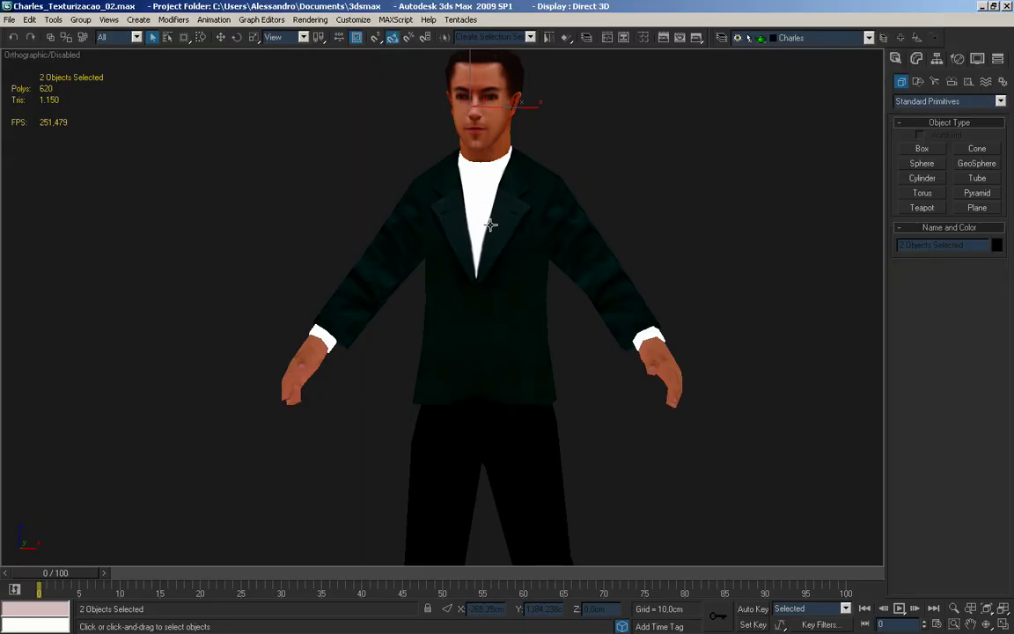
left_click_drag(488, 242, 178, 245)
key("alt+Tab")
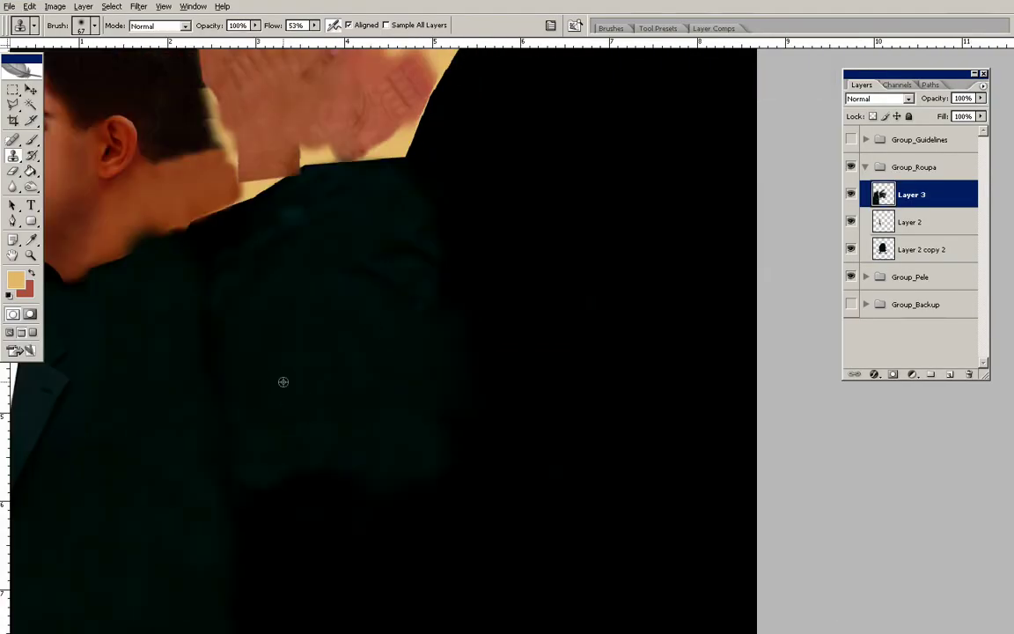
- Clone plain fabric over the remaining creases at the top of the sleeve, and set the clone opacity to 46%
mouse_move(364, 276)
left_mouse_down()
mouse_move(405, 242)
mouse_move(231, 301)
mouse_move(254, 268)
left_mouse_up()
left_click(308, 328, "alt")
left_click_drag(328, 163, 349, 117)
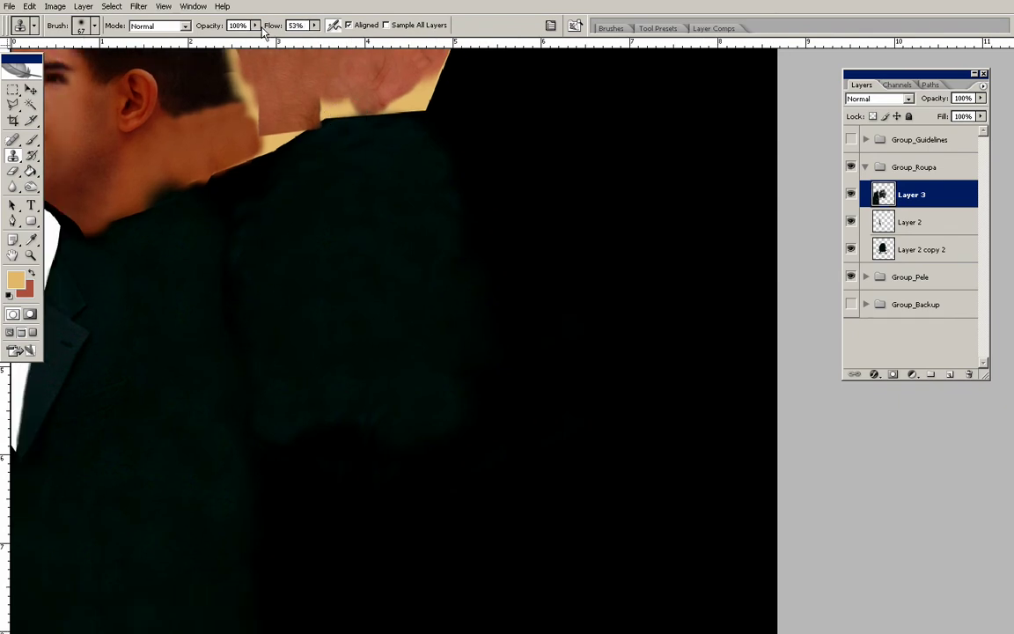
left_click_drag(255, 25, 245, 42)
left_click(296, 287)
- Partly erase the cloned sleeve fabric on Layer 3 with a 106 px eraser, lowering it to 17% opacity and 34% flow
key("e")
left_click_drag(243, 27, 211, 44)
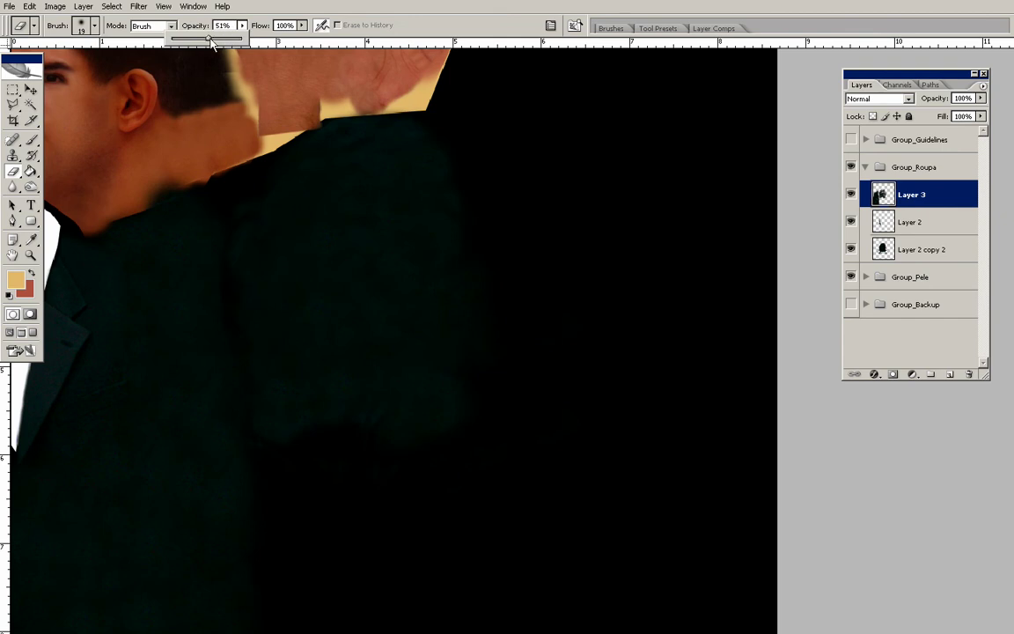
right_click(346, 254)
left_click_drag(392, 281, 430, 282)
left_click(402, 201)
left_click_drag(342, 410, 423, 410)
left_click(301, 25)
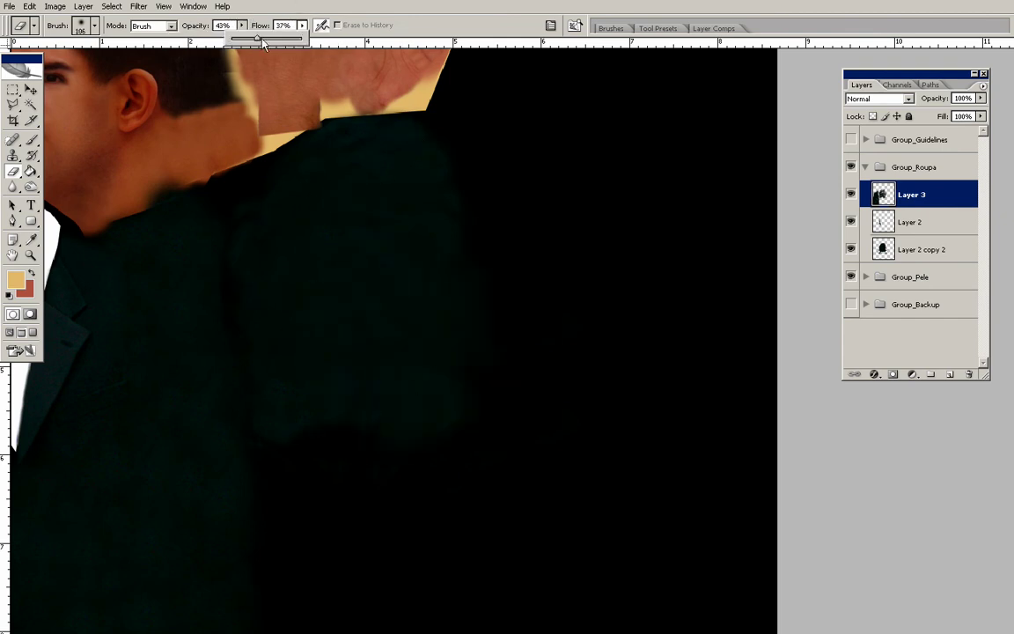
left_click_drag(240, 27, 230, 40)
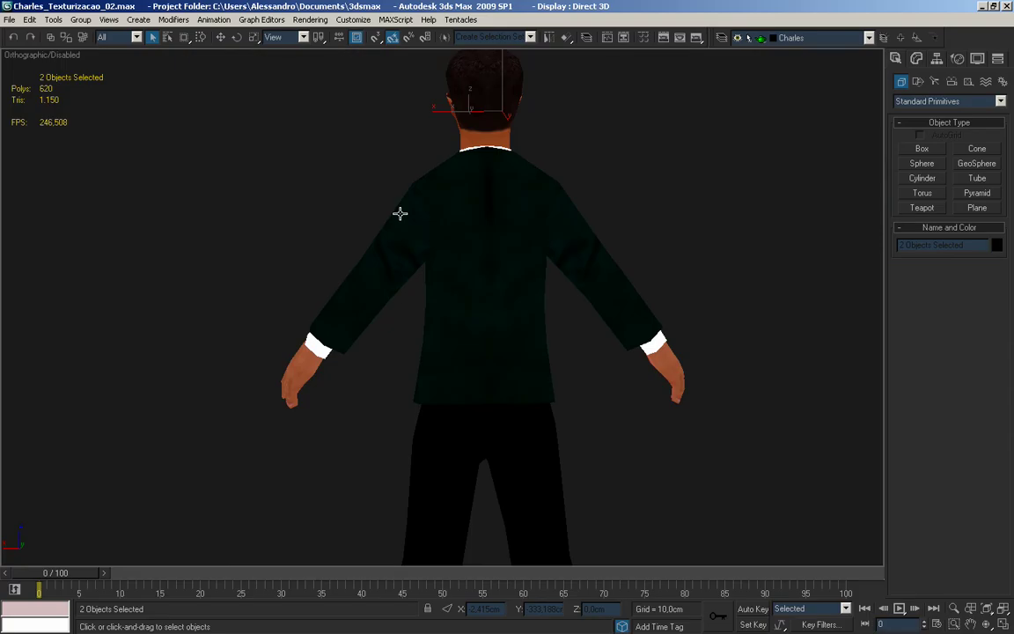
- Inspect the back and sleeves of the jacket in 3ds Max, and compare the Photoshop texture with the guidelines
left_click_drag(378, 262, 356, 200)
scroll(354, 205, "down", 3)
left_click_drag(337, 291, 322, 275)
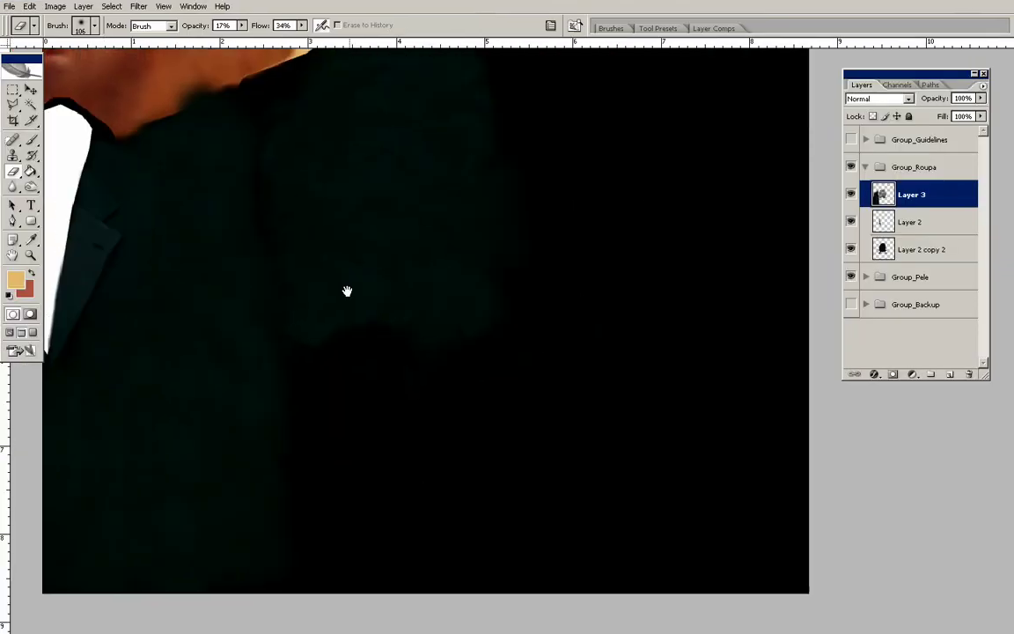
left_click(850, 139)
left_click(850, 139)
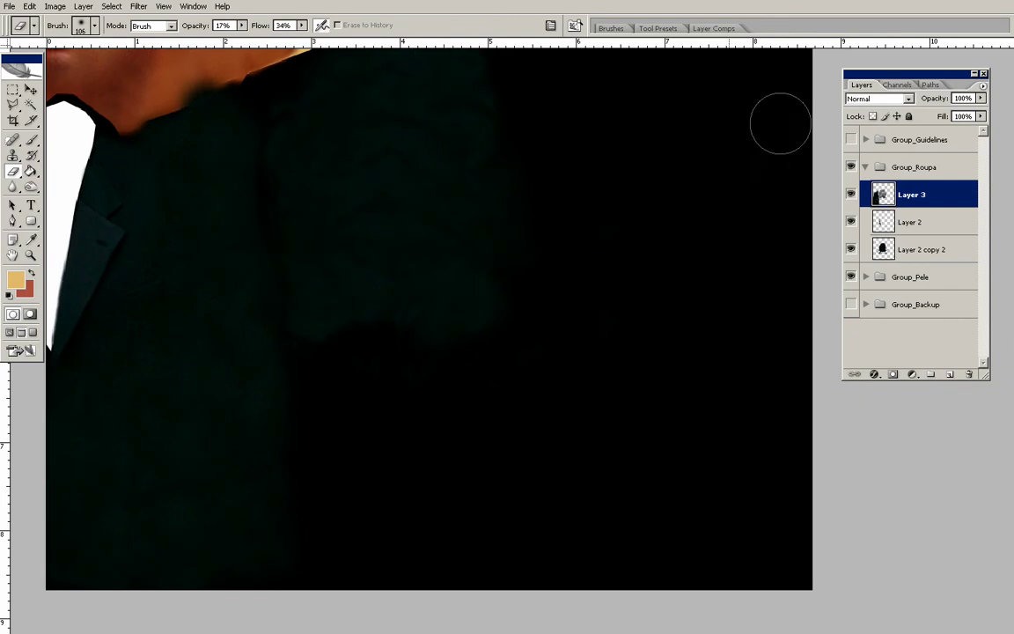
left_click_drag(288, 209, 249, 280)
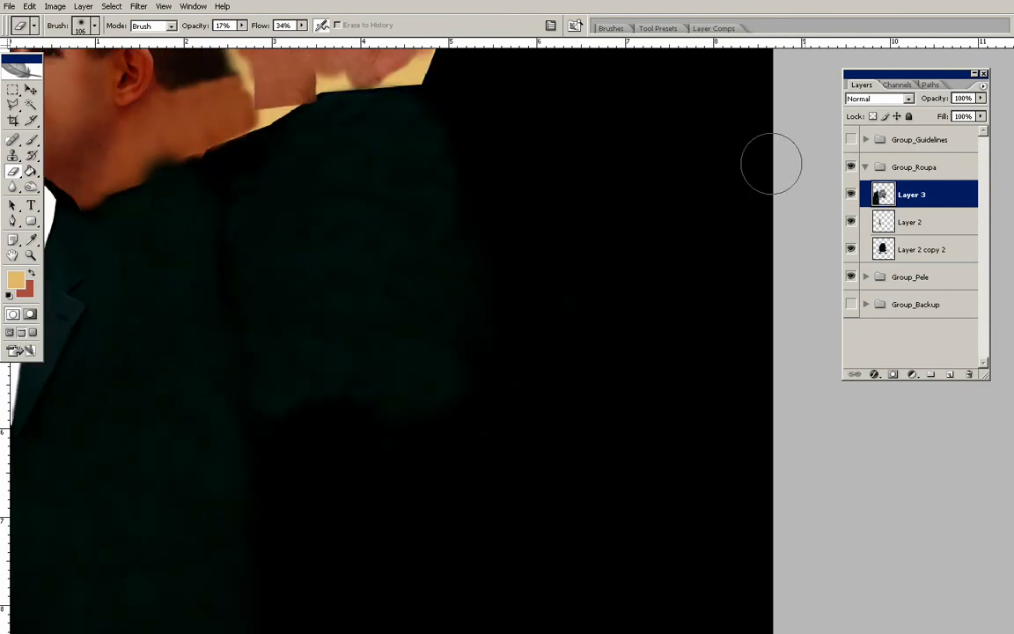
- Show Group_Guidelines and outline the jacket torso wireframe with a polygonal lasso selection
left_click(851, 139)
key("l")
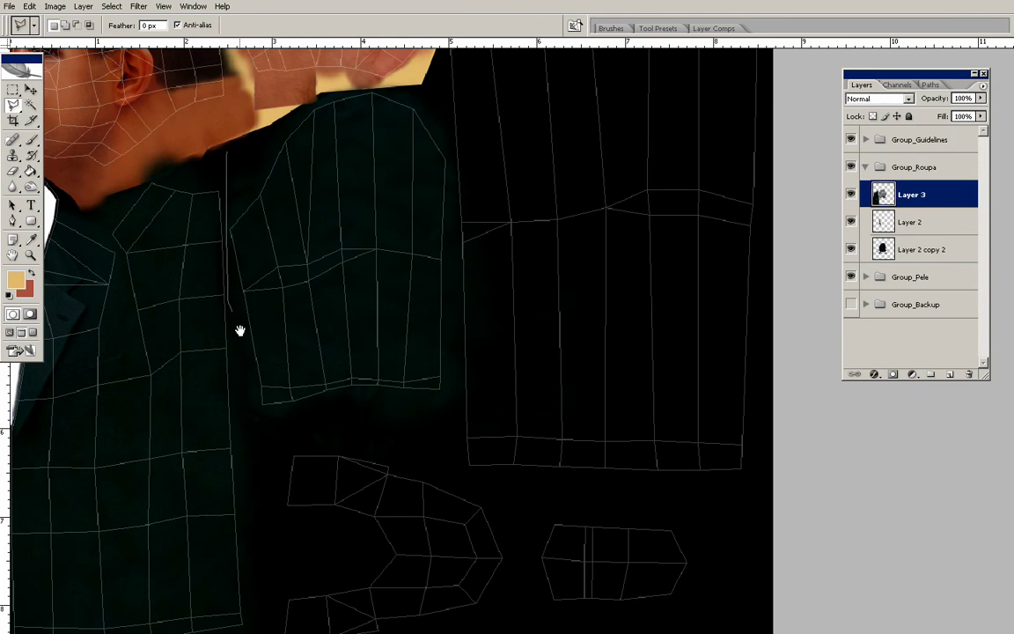
left_click(227, 295)
left_click_drag(286, 504, 290, 361)
left_click(253, 491)
left_click_drag(137, 528, 220, 527)
left_click(91, 524)
scroll(76, 310, "up", 3)
left_click(107, 218)
double_click(207, 160)
left_click_drag(286, 283, 175, 262)
- Clone fabric along the selected torso's outer edge and shoulder with a 67 px brush at 65% opacity and 100% flow
key("s")
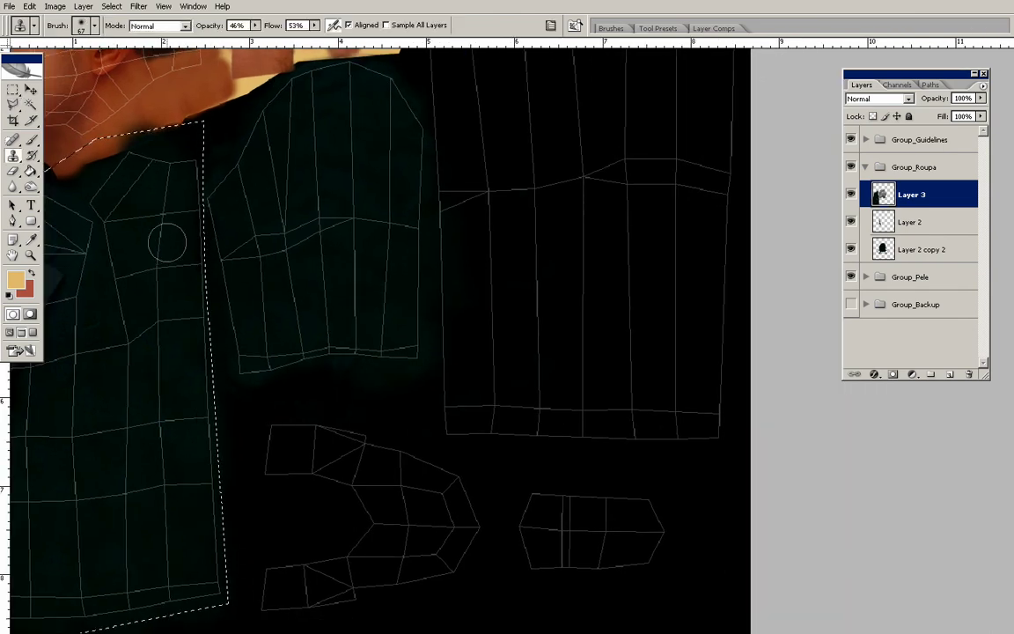
right_click(236, 213)
left_click(255, 26)
left_click_drag(314, 25, 361, 49)
left_click(131, 189, "alt")
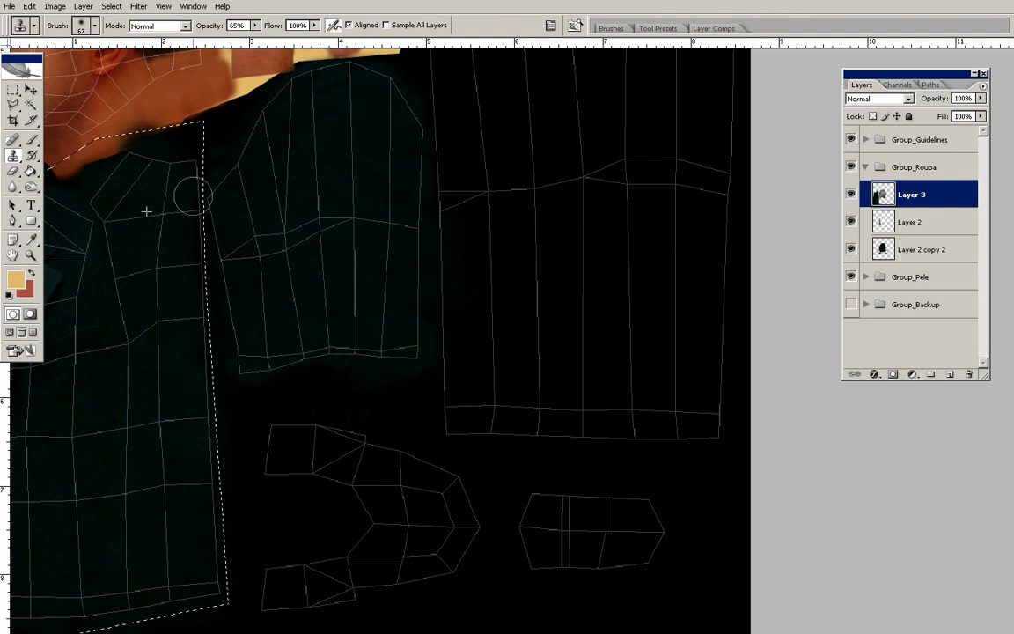
left_click_drag(190, 327, 208, 253)
left_click_drag(225, 573, 222, 537)
mouse_move(226, 315)
left_mouse_down()
mouse_move(204, 175)
mouse_move(193, 228)
mouse_move(167, 178)
left_mouse_up()
left_click(174, 251, "alt")
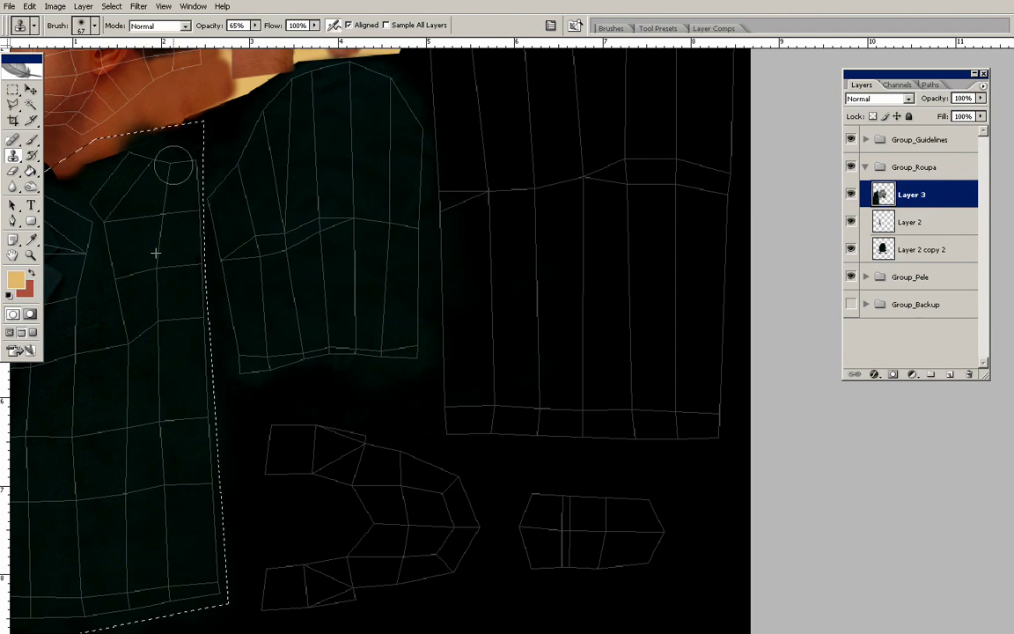
- Hide Group_Guidelines and inspect the jacket on the character in 3ds Max
left_click(850, 139)
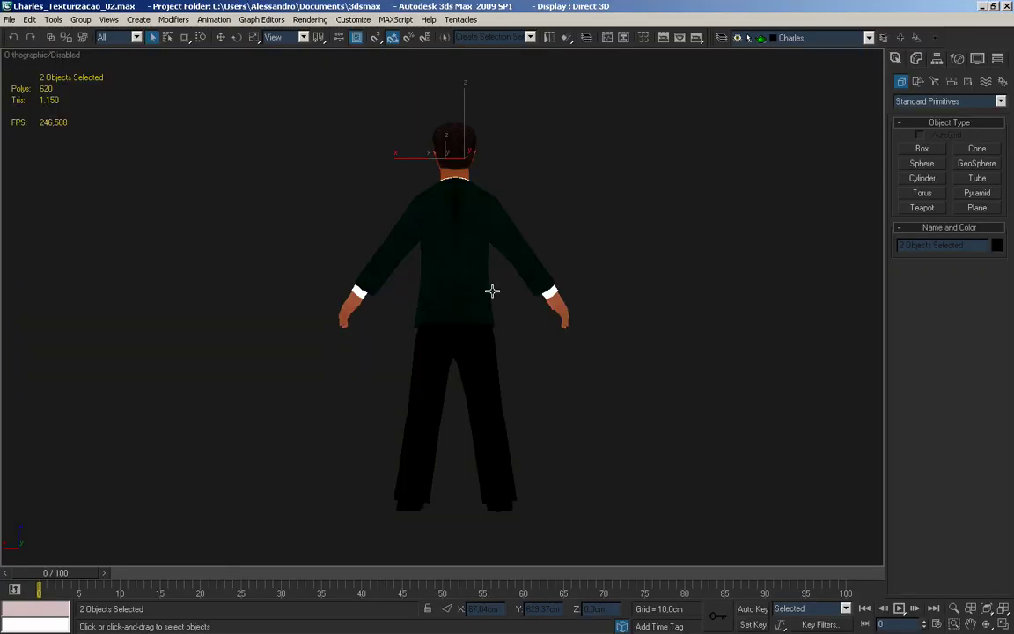
scroll(492, 291, "up", 4)
left_click_drag(492, 291, 631, 356)
scroll(630, 356, "down", 3)
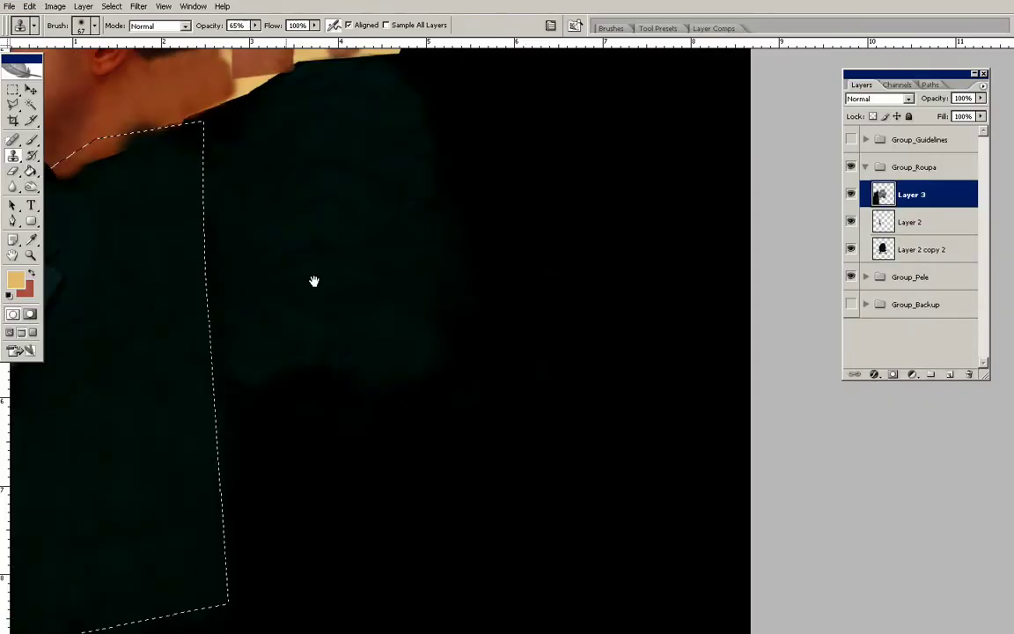
- Bring the shirt and bow tie piece from Partes.psd into the Photoshop texture and place it over the jacket's upper torso
left_click_drag(125, 221, 353, 233)
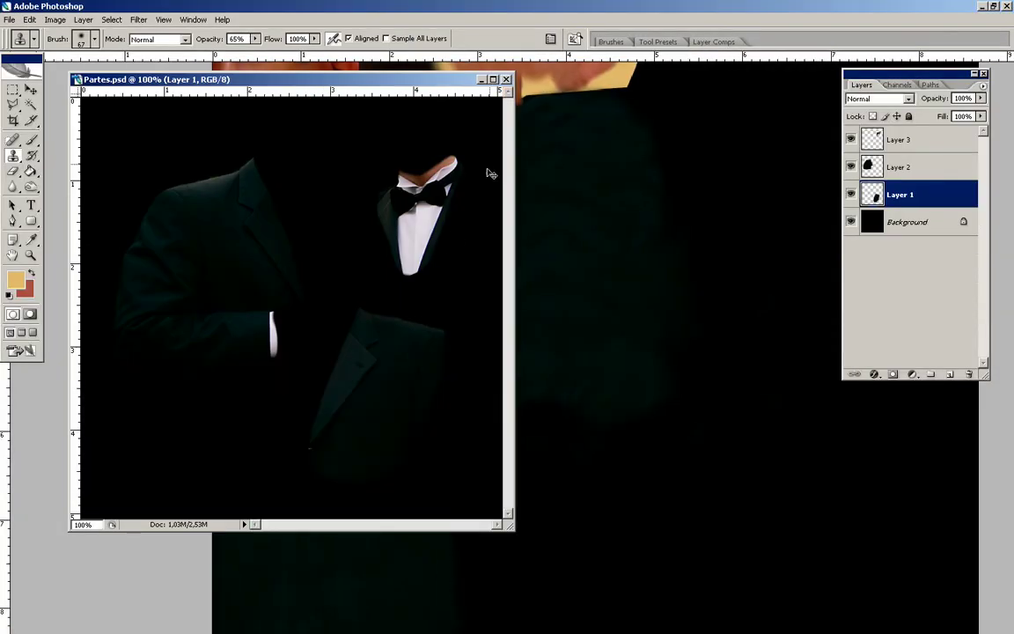
key("v")
right_click(430, 201)
left_click(442, 207)
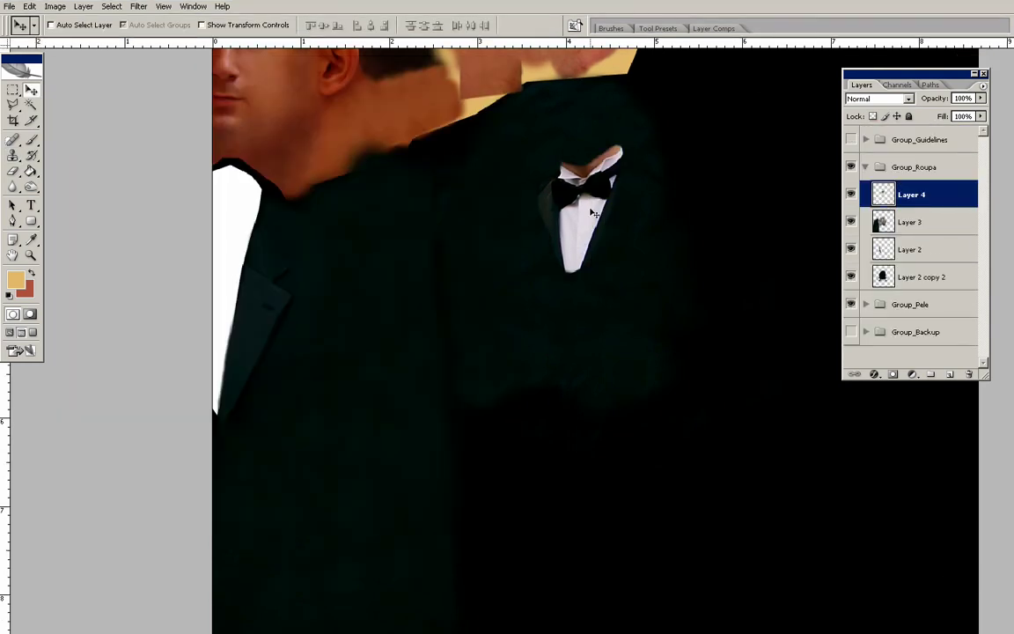
left_click_drag(581, 214, 413, 228)
- Erase the jacket remnants around the shirt and bow tie on Layer 4 with a 9 px eraser at 100% opacity and flow
key("z")
left_click_drag(424, 139, 269, 389)
left_click_drag(516, 251, 128, 258)
key("e")
right_click(358, 219)
left_click_drag(364, 245, 362, 245)
left_click_drag(302, 26, 368, 39)
left_click_drag(241, 24, 358, 52)
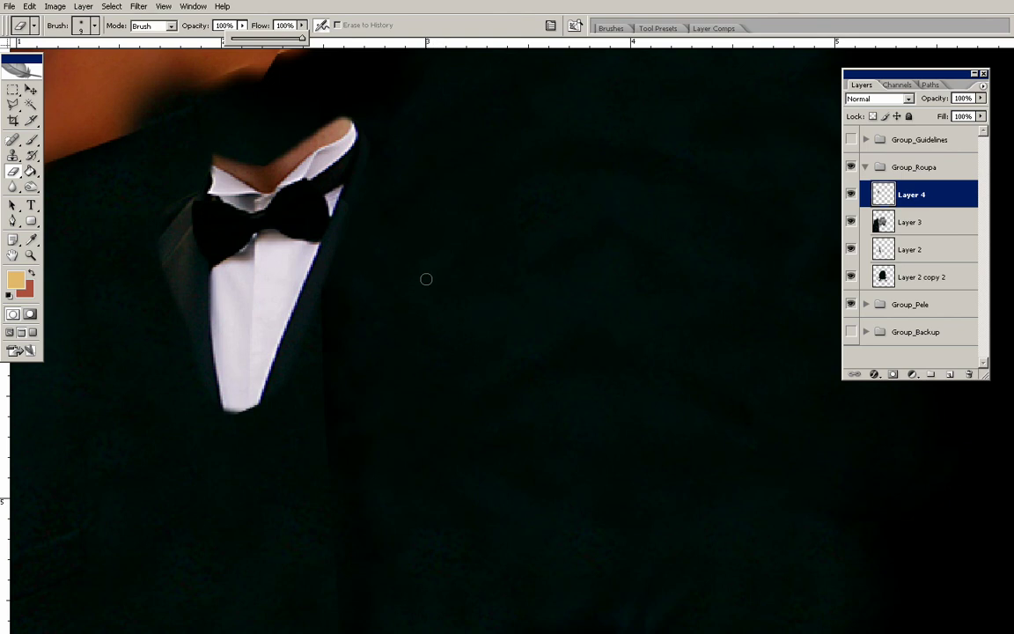
left_click(384, 200)
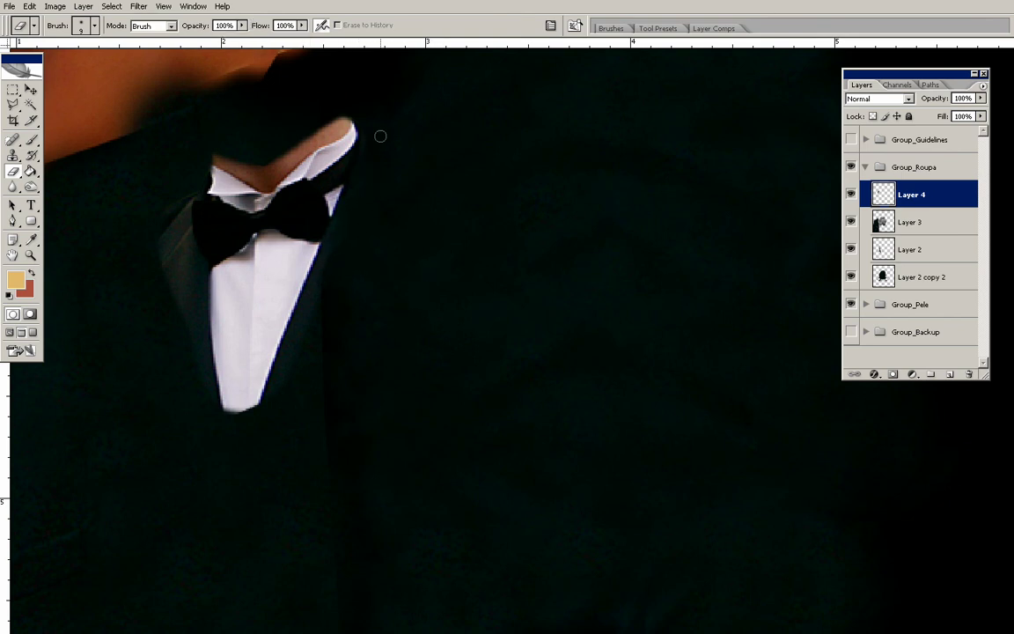
left_click(265, 410, "shift")
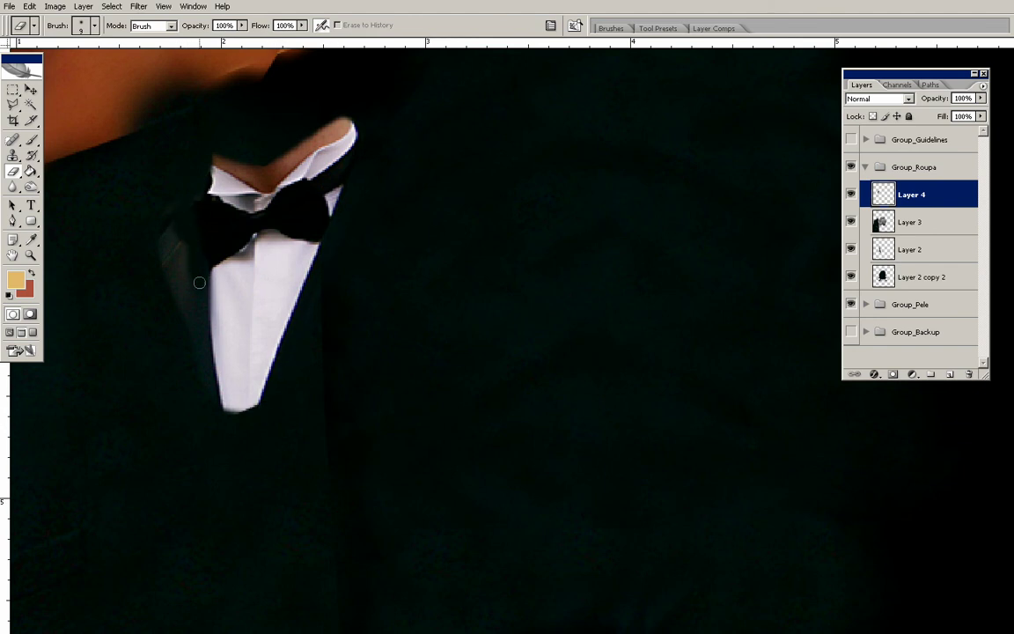
left_click(190, 319, "shift")
left_click_drag(170, 319, 168, 249)
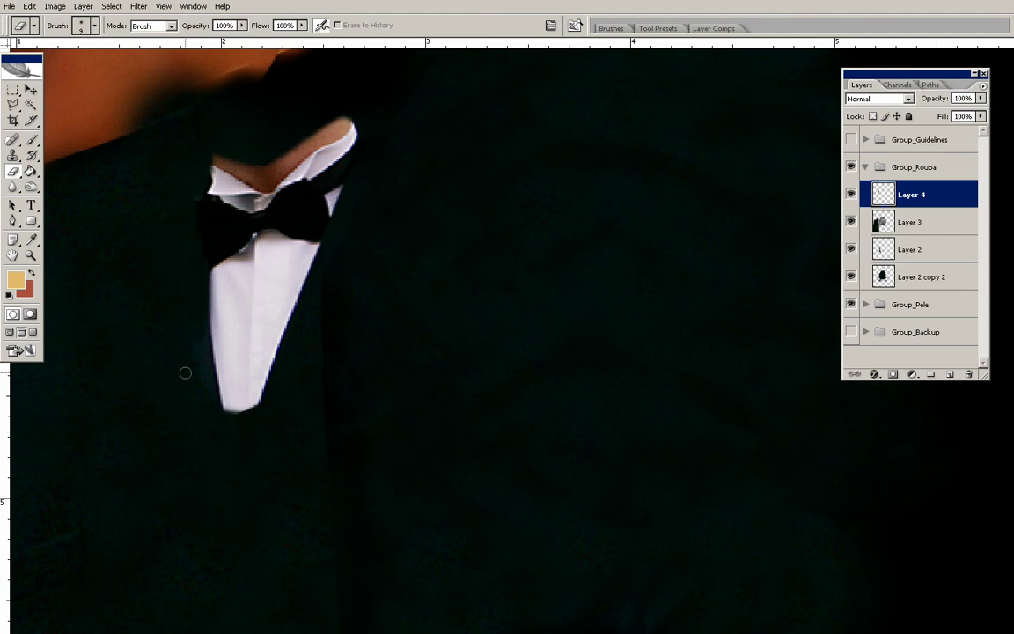
left_click_drag(197, 330, 588, 263)
- Show Group_Guidelines and Group_Backup, and move the Layers palette clear of the artwork
left_click(851, 139)
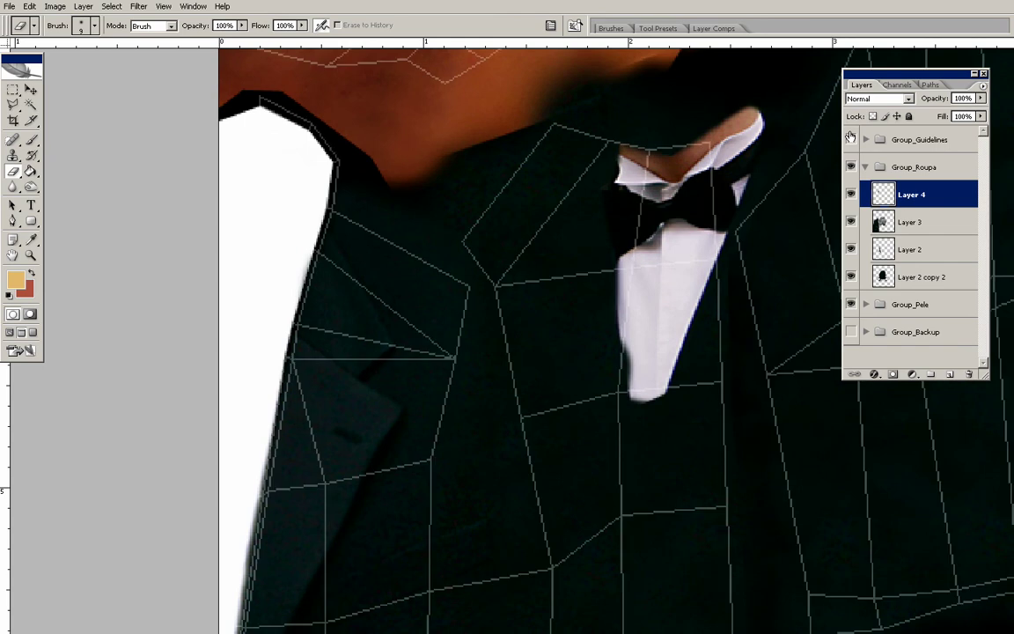
left_click(852, 304)
left_click(851, 304)
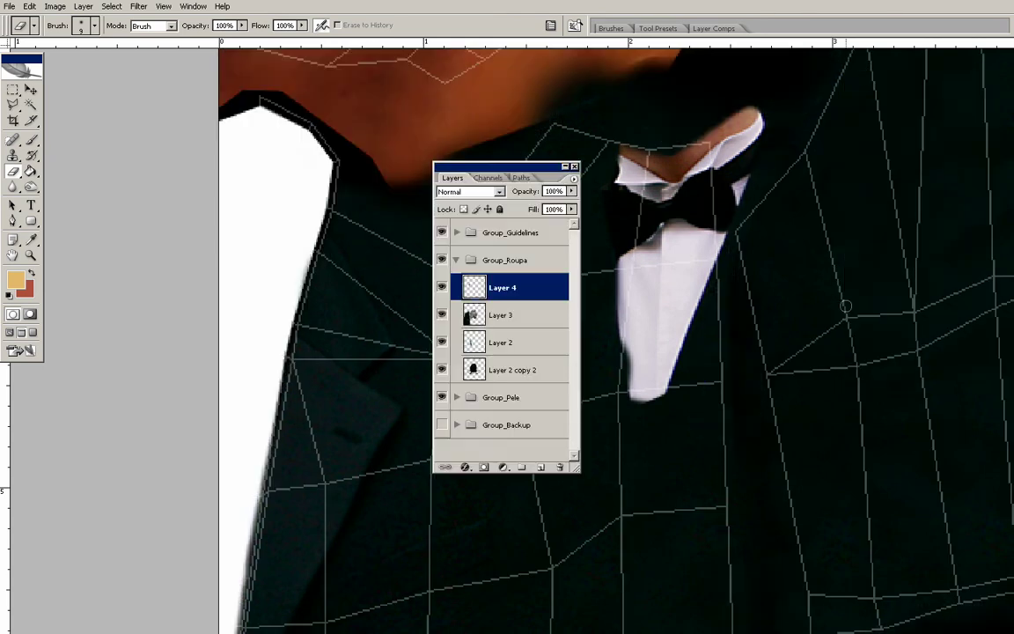
left_click_drag(523, 167, 940, 62)
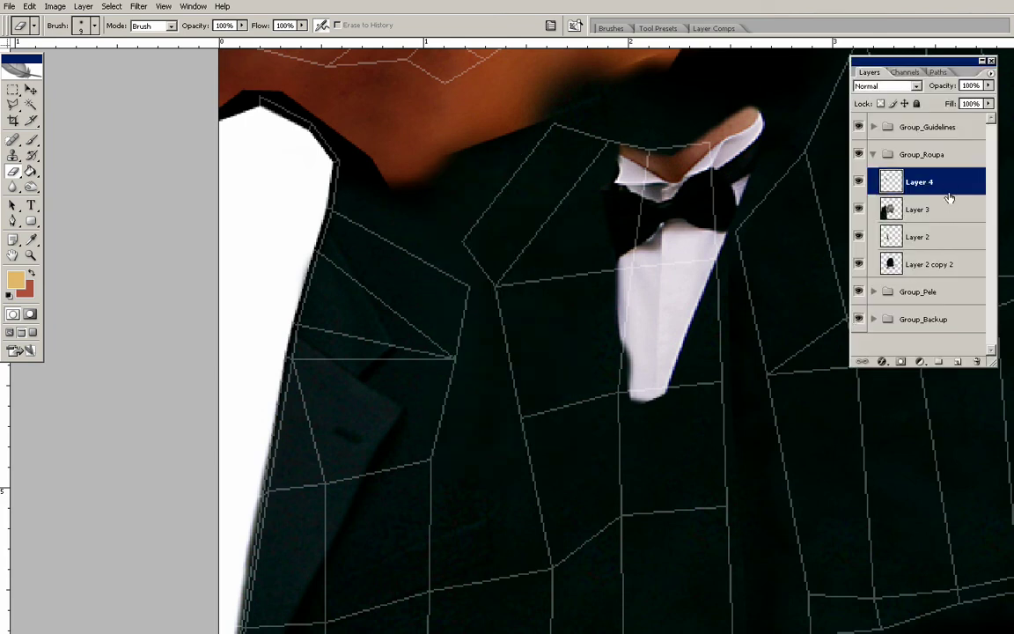
- Move the shirt and bow tie piece onto the white shirt opening, and skew and reshape it to follow the collar guidelines
key("v")
mouse_move(672, 208)
left_mouse_down()
mouse_move(317, 299)
mouse_move(238, 255)
mouse_move(263, 212)
mouse_move(272, 264)
mouse_move(267, 246)
mouse_move(297, 274)
mouse_move(285, 274)
left_mouse_up()
key("ctrl+t")
left_click_drag(118, 332, 114, 267)
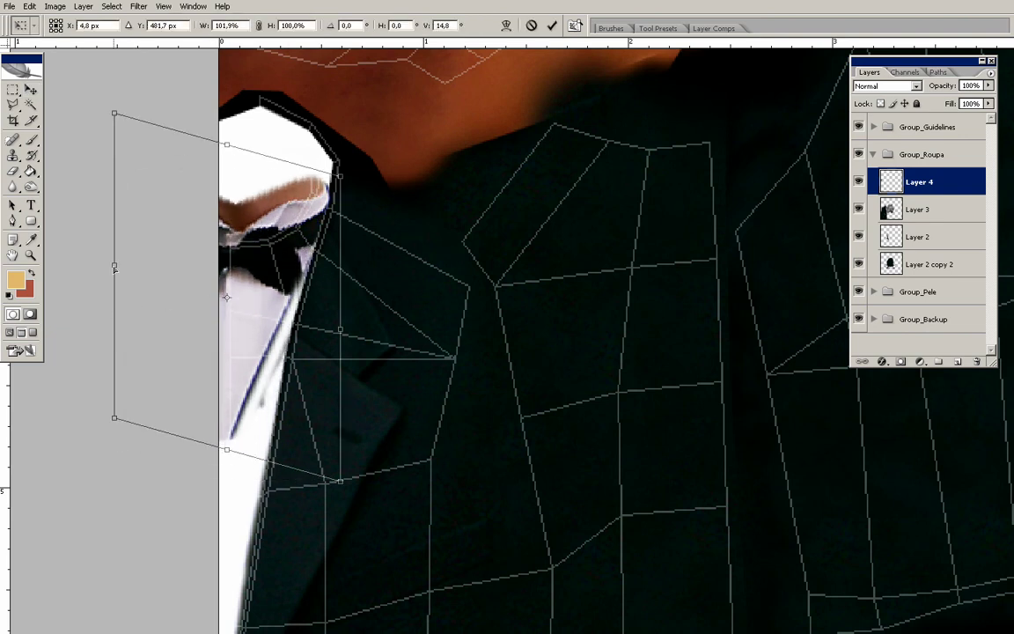
left_click_drag(115, 420, 81, 424)
left_click_drag(328, 229, 310, 267)
key("Return")
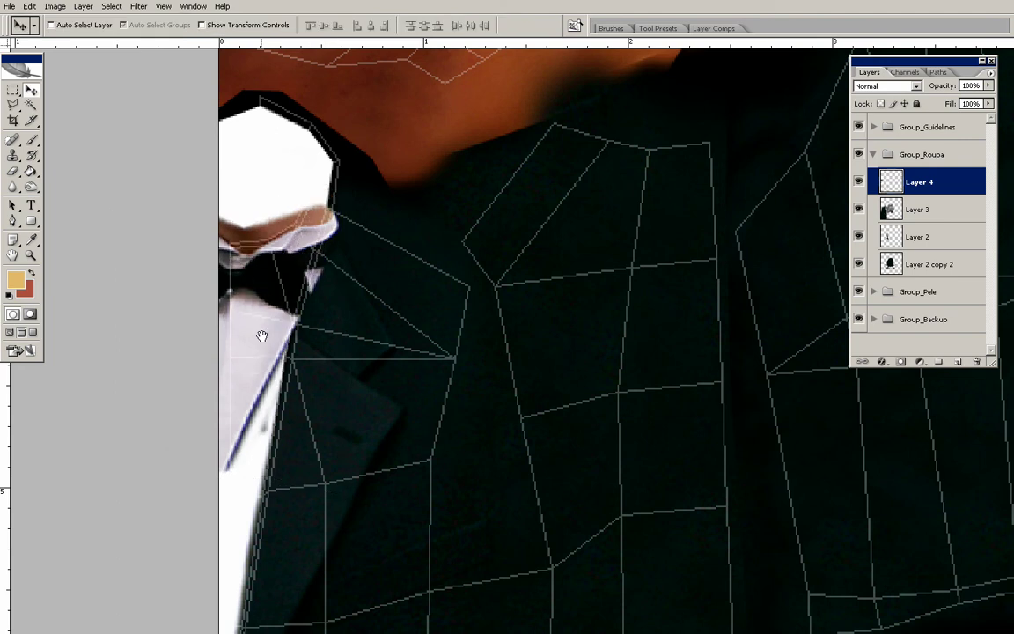
- Clone the shirt fabric on Layer 4 down over the blue edge and plain white opening with a 15 px Clone Stamp at 100% opacity
scroll(458, 331, "down", 3)
key("s")
right_click(246, 333)
key("Escape")
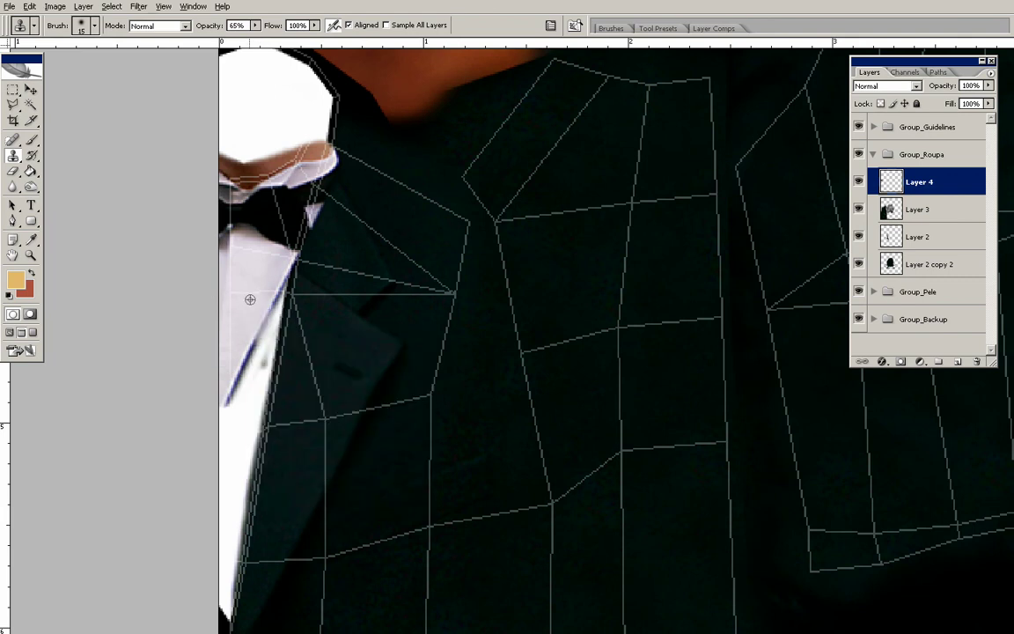
left_click(256, 28)
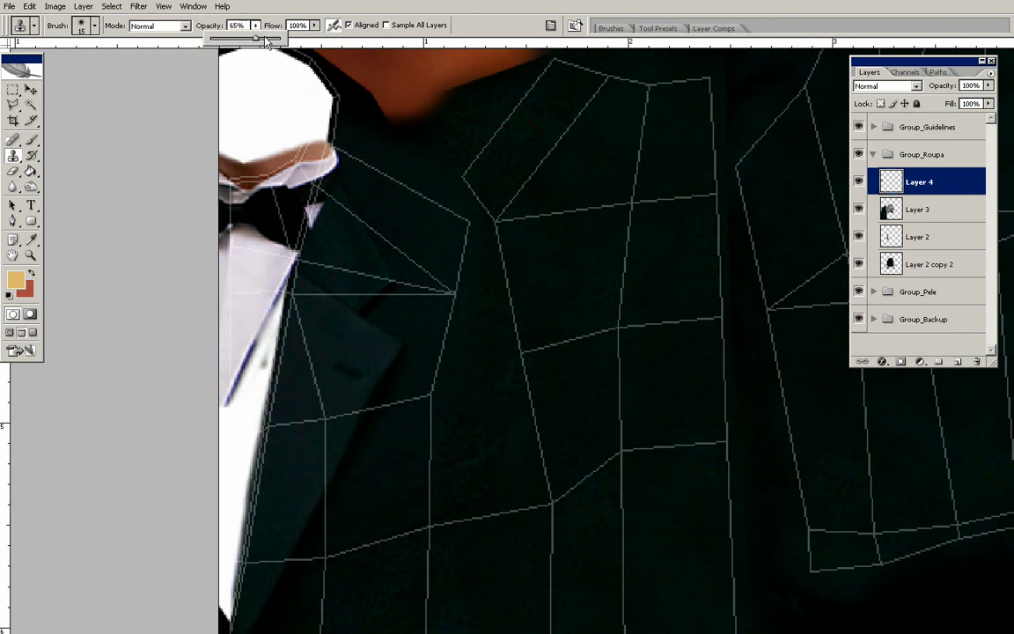
left_click_drag(261, 38, 289, 40)
left_click(251, 294, "alt")
mouse_move(265, 301)
left_mouse_down()
mouse_move(282, 266)
mouse_move(260, 330)
mouse_move(251, 326)
mouse_move(226, 420)
mouse_move(261, 373)
mouse_move(242, 305)
mouse_move(258, 362)
mouse_move(242, 412)
mouse_move(259, 314)
left_mouse_up()
mouse_move(246, 401)
left_mouse_down()
mouse_move(229, 495)
mouse_move(273, 415)
mouse_move(234, 427)
mouse_move(232, 485)
mouse_move(245, 420)
mouse_move(229, 473)
mouse_move(235, 400)
mouse_move(230, 470)
mouse_move(236, 463)
mouse_move(234, 495)
left_mouse_up()
scroll(229, 471, "down", 2)
left_click(241, 287, "alt")
left_click_drag(263, 319, 231, 486)
left_click(251, 302, "alt")
left_click_drag(264, 280, 255, 379)
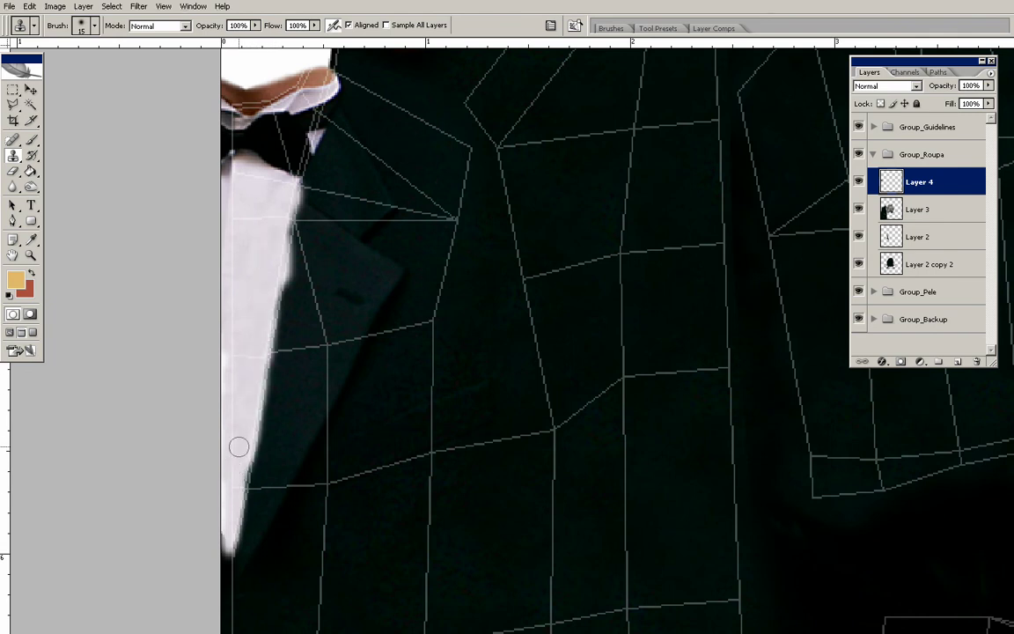
- Erase the excess shirt fabric in a straight line along the lapel edge, from the bow tie down to the shirt's lower tip
key("e")
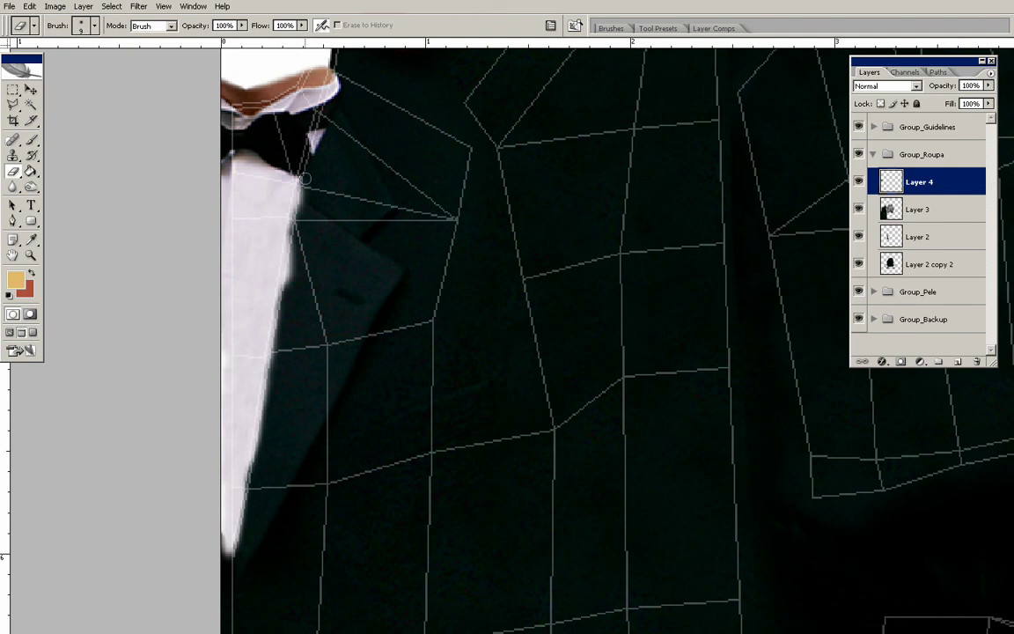
left_click(306, 170)
left_click(233, 563, "shift")
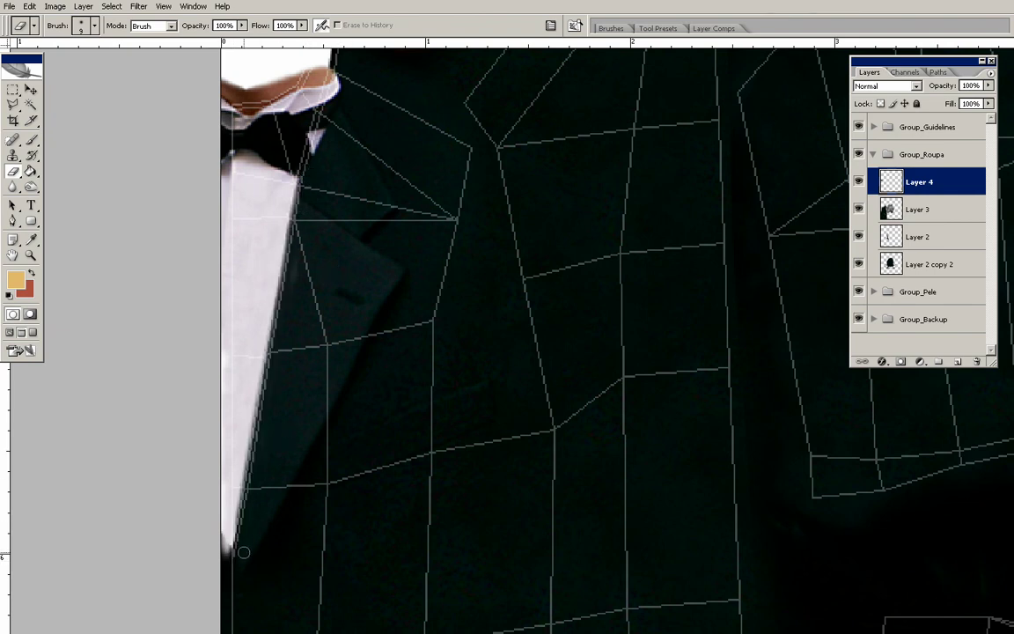
- Hide Group_Guidelines and switch to 3ds Max to check the shirt and bow tie on the model's chest, with edged faces shown
left_click(858, 127)
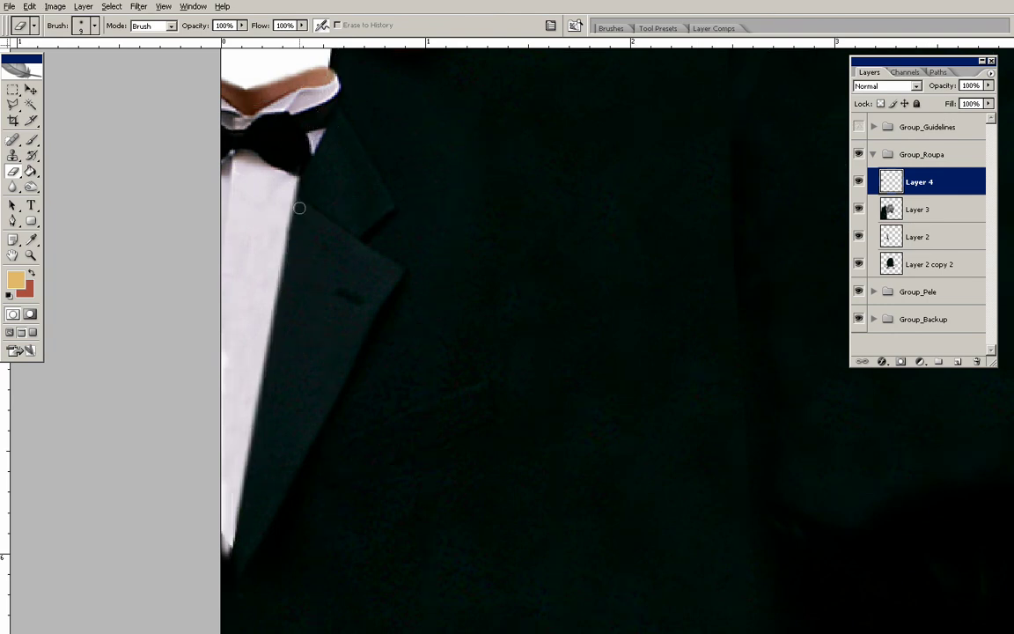
key("alt+Tab")
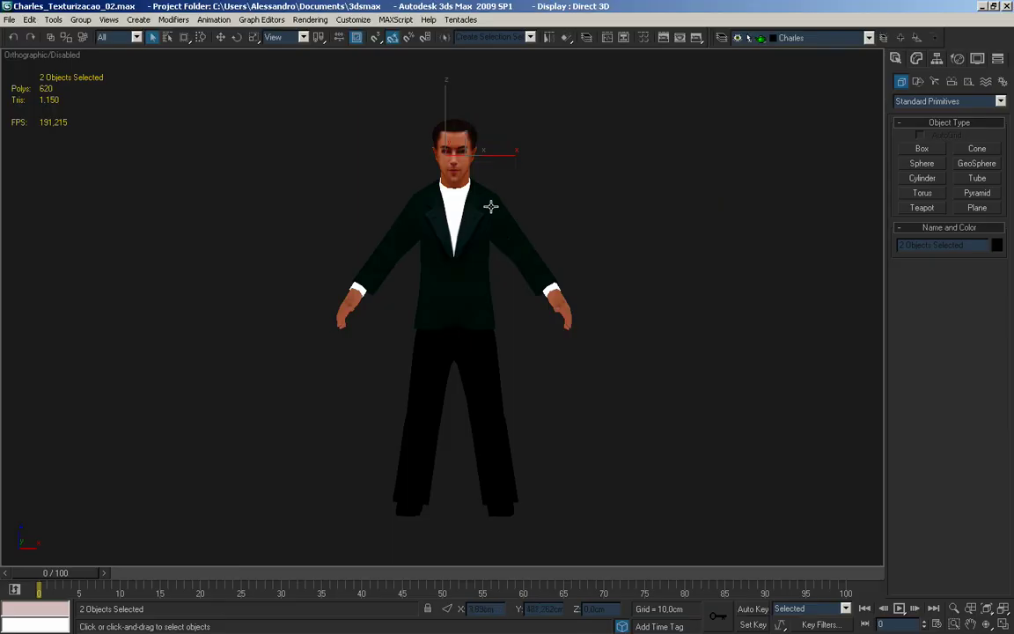
scroll(447, 204, "up", 5)
left_click_drag(447, 204, 448, 370)
scroll(445, 366, "up", 5)
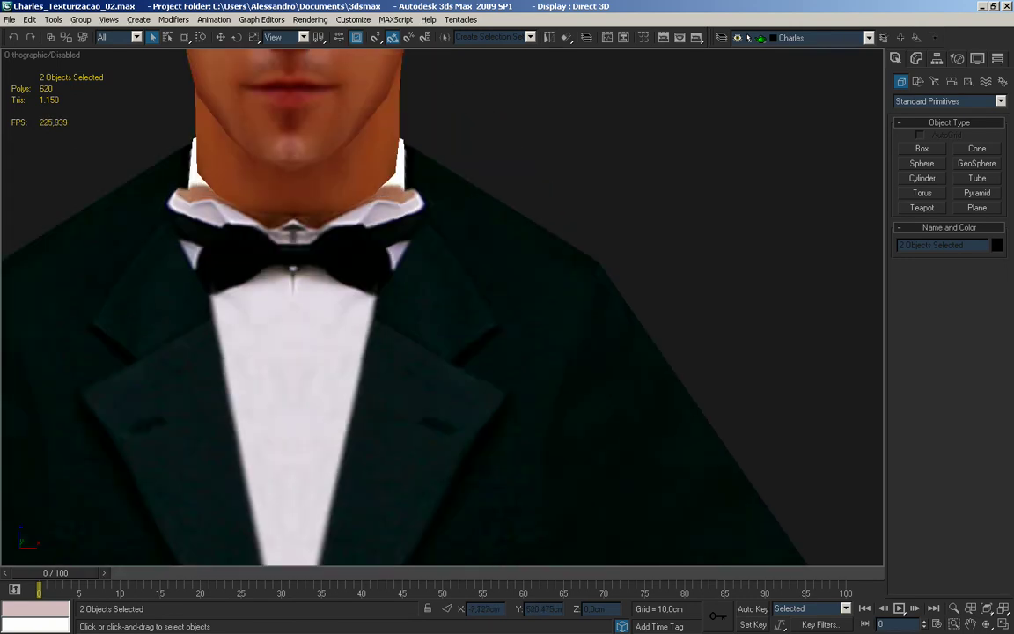
scroll(431, 304, "down", 3)
mouse_move(428, 297)
left_mouse_down()
mouse_move(365, 299)
mouse_move(417, 301)
left_mouse_up()
key("F4")
left_click_drag(498, 277, 575, 271)
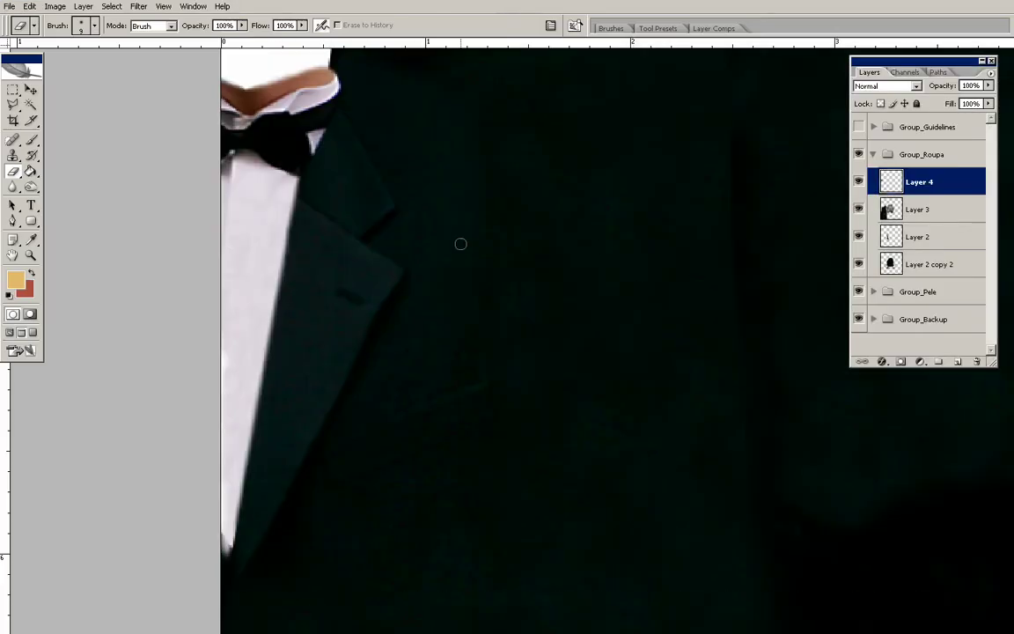
- Return to Photoshop, show Group_Guidelines, and erase the collar and bow tie parts extending past the neckline guideline on Layer 4
key("ctrl+plus")
left_click(858, 127)
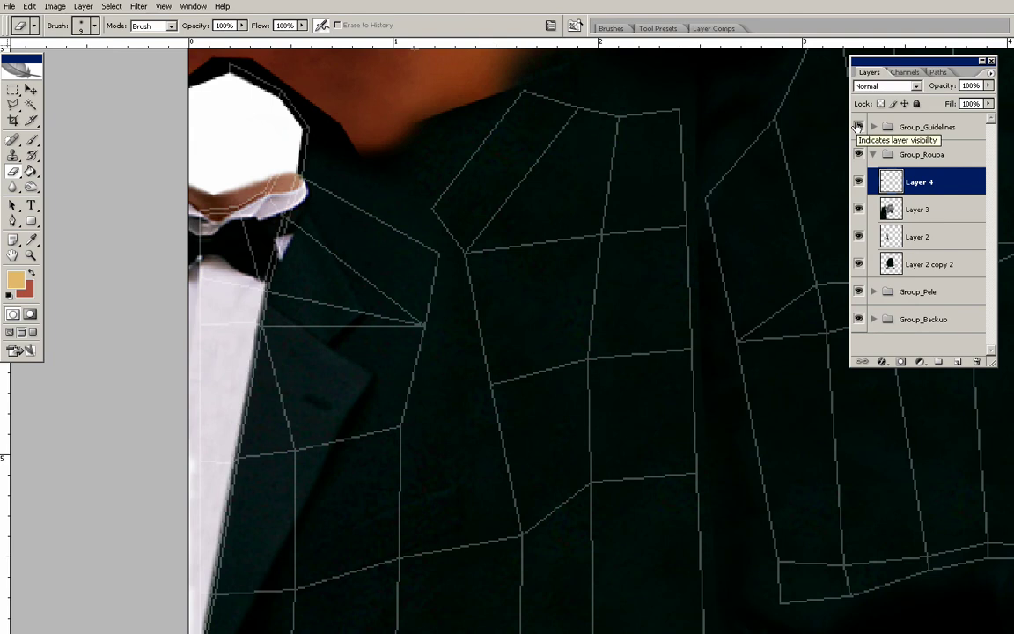
left_click(858, 127)
left_click(858, 127)
scroll(396, 216, "up", 1)
mouse_move(307, 194)
left_mouse_down()
mouse_move(298, 223)
mouse_move(315, 233)
mouse_move(312, 224)
mouse_move(290, 274)
left_mouse_up()
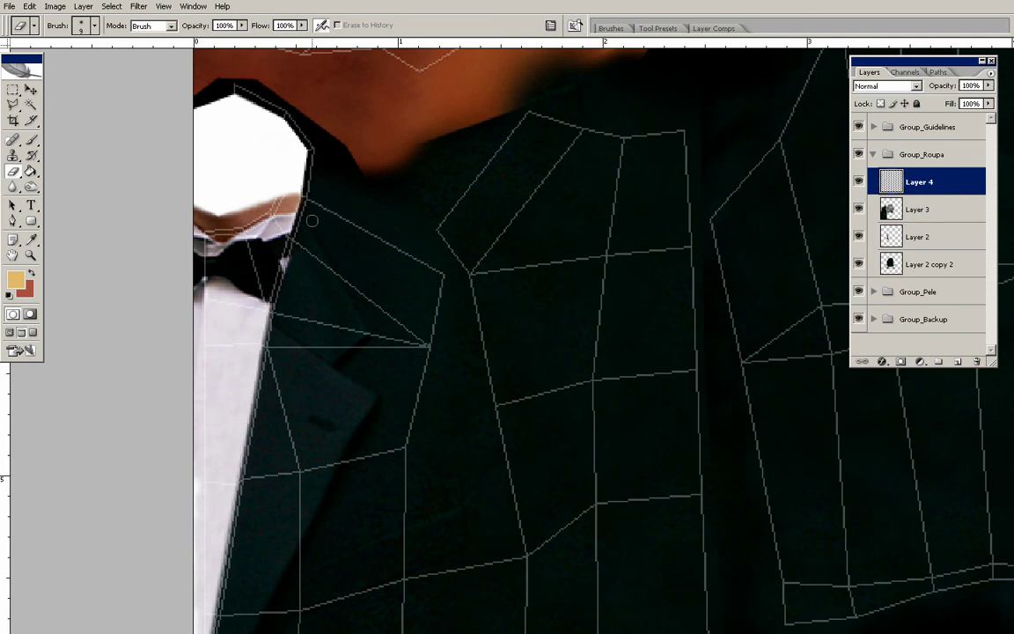
- Paint a pale lilac collar band around the white neck opening with a 6 px brush at 83% opacity, using the shirt's colour
key("b")
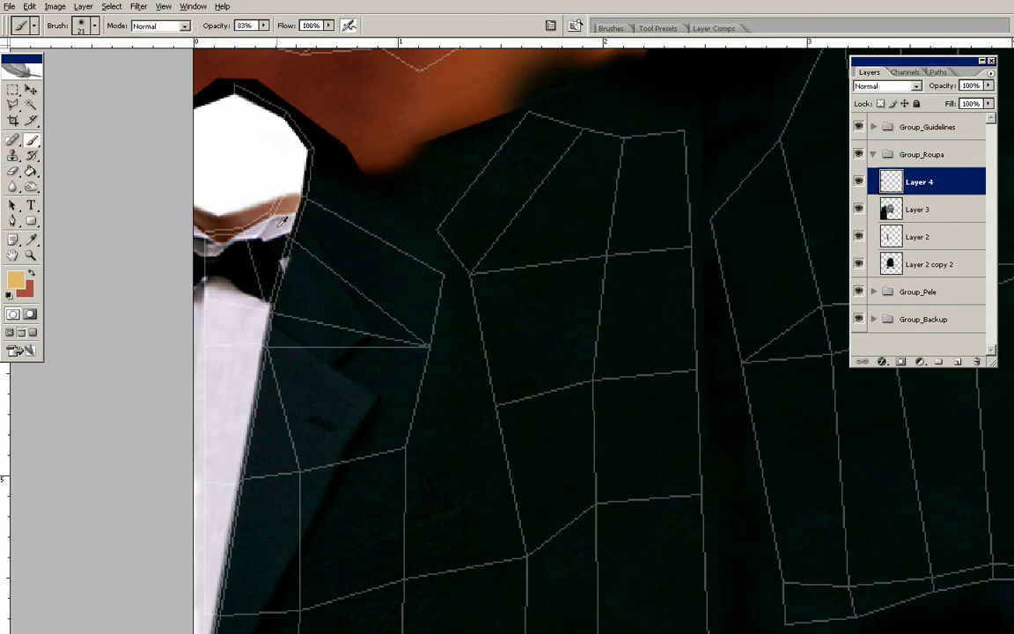
right_click(295, 216)
left_click_drag(316, 242, 306, 243)
mouse_move(289, 186)
left_mouse_down()
mouse_move(287, 216)
mouse_move(301, 148)
mouse_move(284, 123)
mouse_move(226, 99)
mouse_move(278, 129)
left_mouse_up()
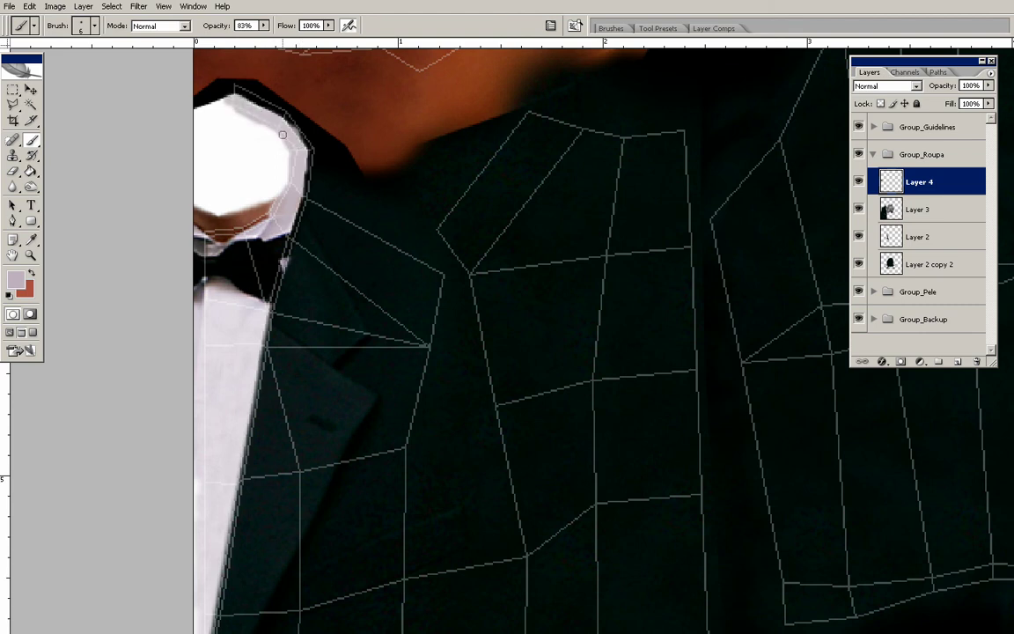
mouse_move(288, 208)
left_mouse_down()
mouse_move(274, 223)
mouse_move(291, 177)
left_mouse_up()
- Paint light bluish highlights along the collar band, sampling the collar's tones and lightening the foreground colour
left_click(267, 222, "alt")
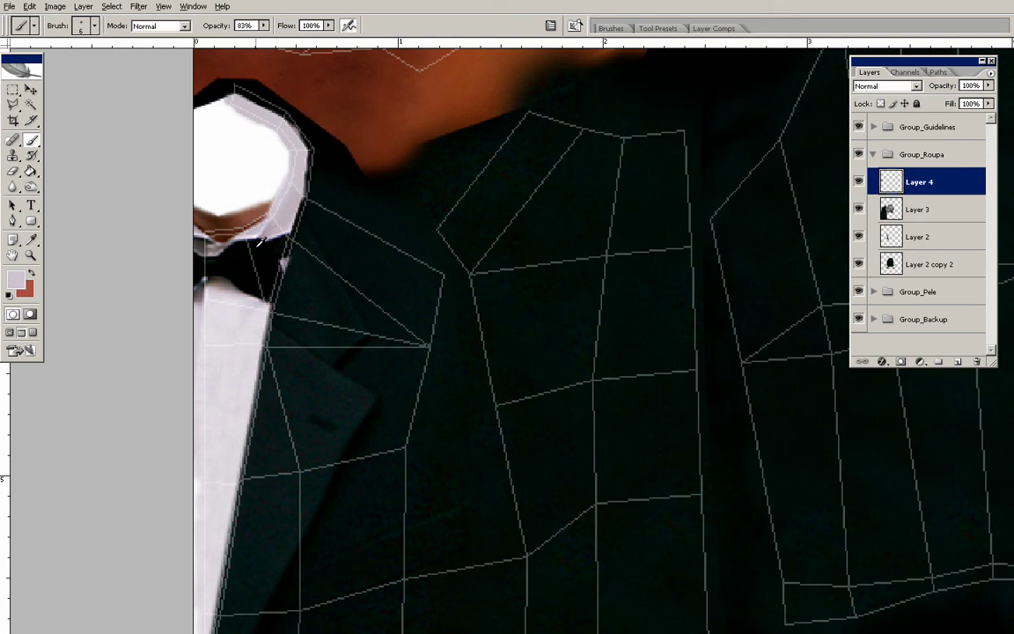
left_click_drag(273, 207, 299, 167)
left_click(18, 280)
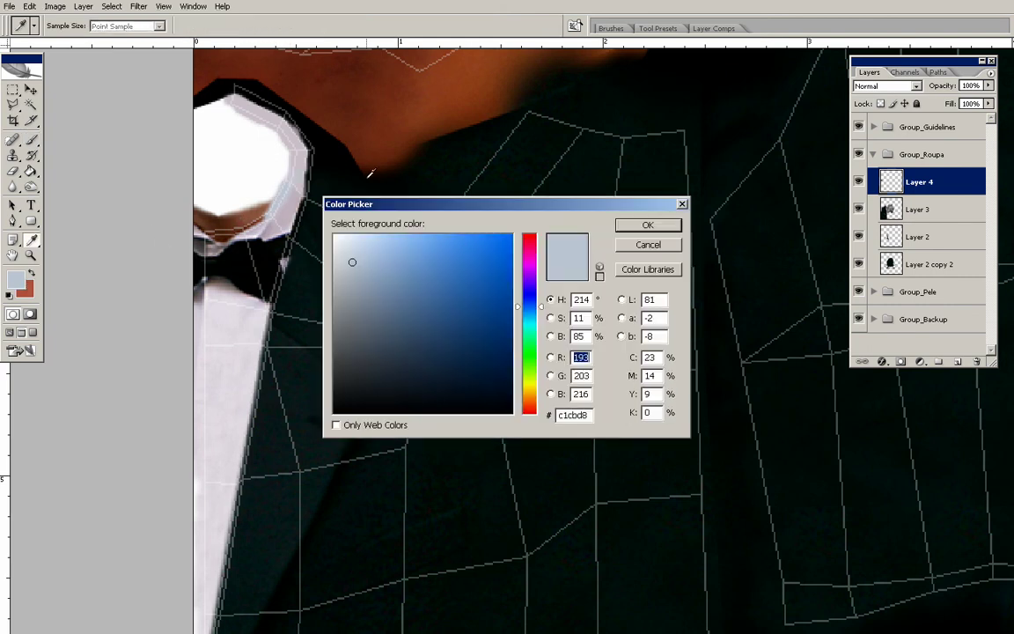
key("Return")
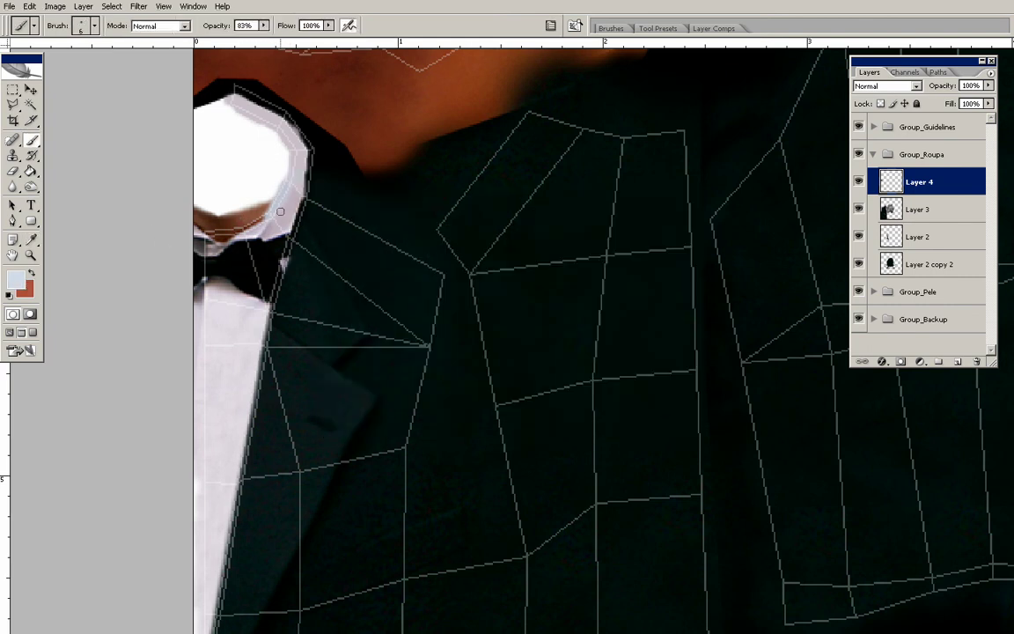
mouse_move(295, 179)
left_mouse_down()
mouse_move(304, 150)
mouse_move(235, 99)
left_mouse_up()
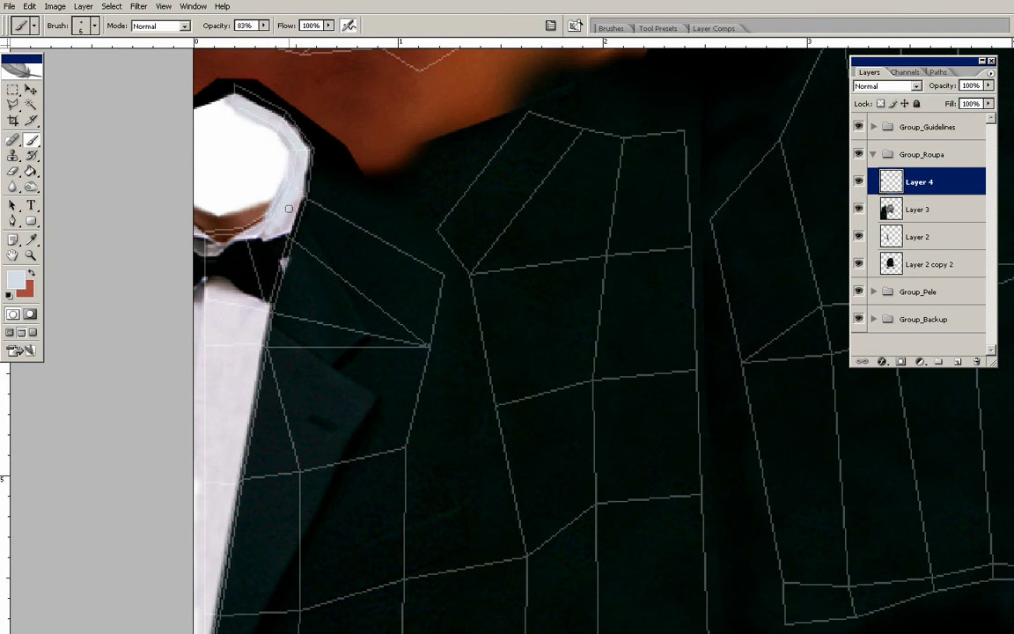
- Shade the collar band with a sampled lilac at 31% brush opacity and clean up the paint spilling onto the jacket
left_click(270, 234, "alt")
left_click_drag(282, 220, 280, 220)
left_click_drag(262, 26, 209, 38)
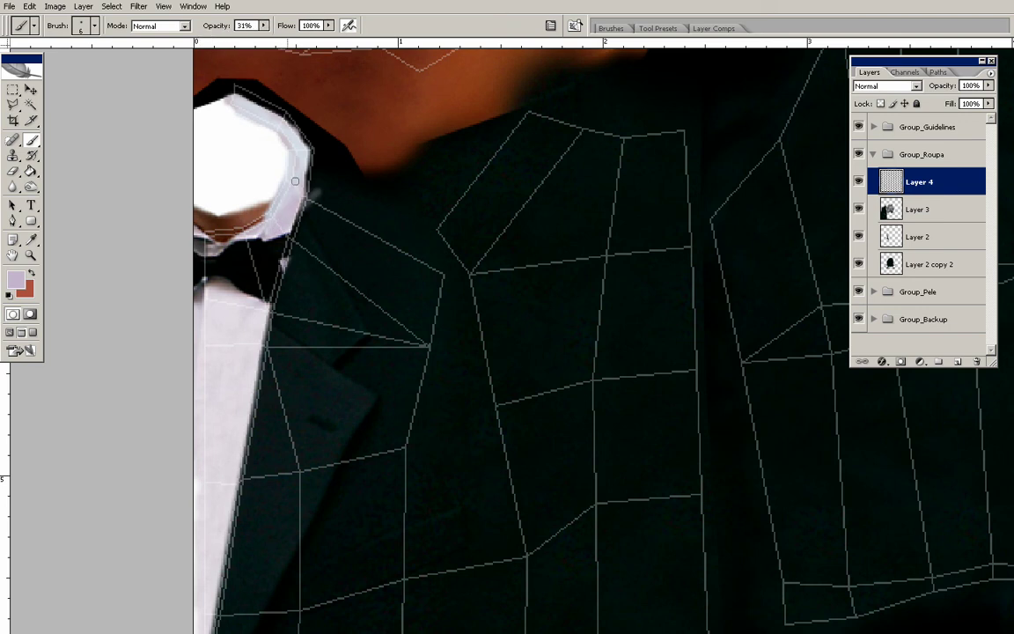
key("e")
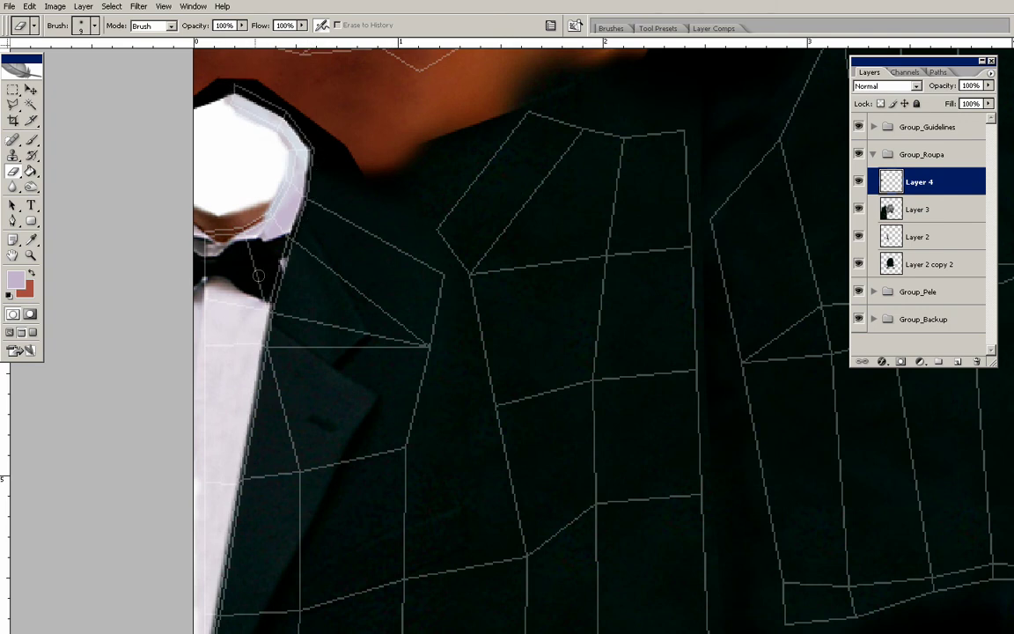
- Set the brush opacity to 82% and paint the shirt colour over the skin between the neck opening and the bow tie
key("b")
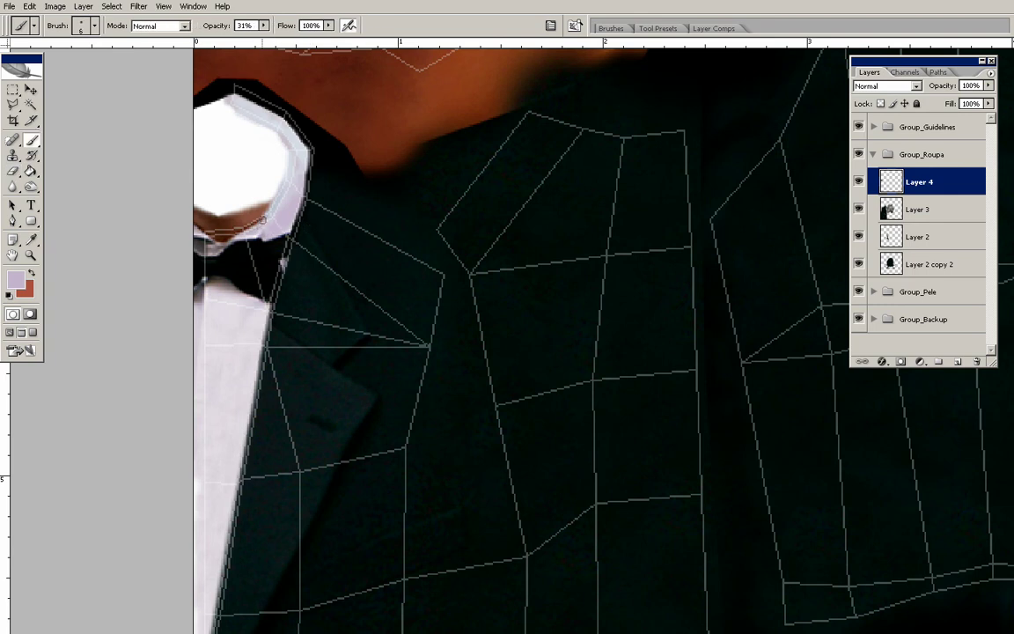
left_click(263, 25)
left_click_drag(267, 39, 302, 39)
mouse_move(266, 222)
left_mouse_down()
mouse_move(210, 232)
mouse_move(222, 239)
mouse_move(202, 233)
mouse_move(241, 225)
left_mouse_up()
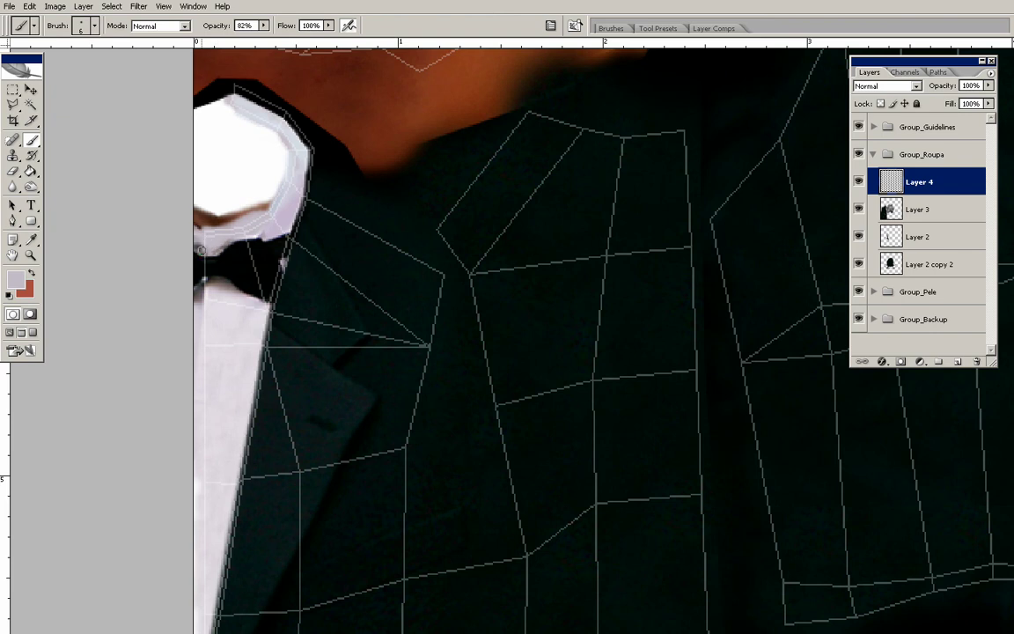
- Hide Group_Guidelines and switch to 3ds Max to check the painted collar and bow tie on the model without edged faces
left_click(859, 126)
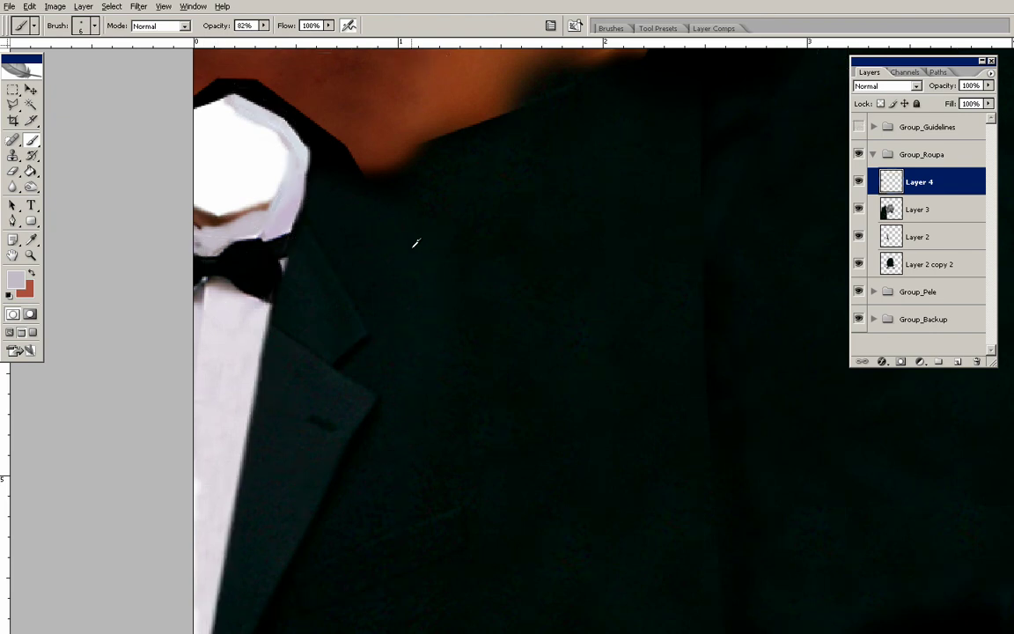
key("alt+Tab")
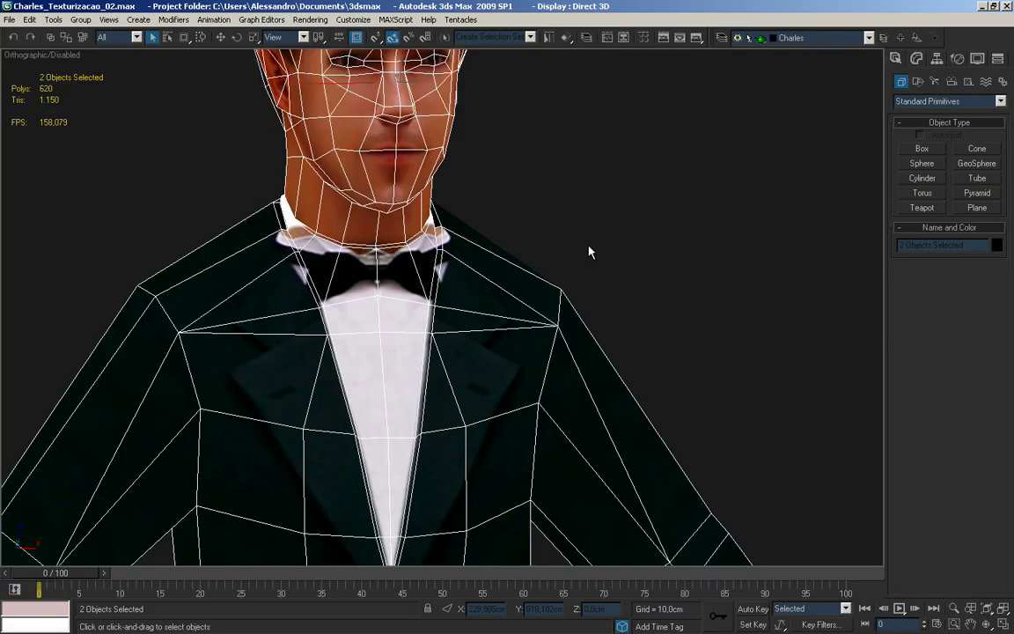
scroll(457, 288, "down", 3)
scroll(429, 283, "down", 4)
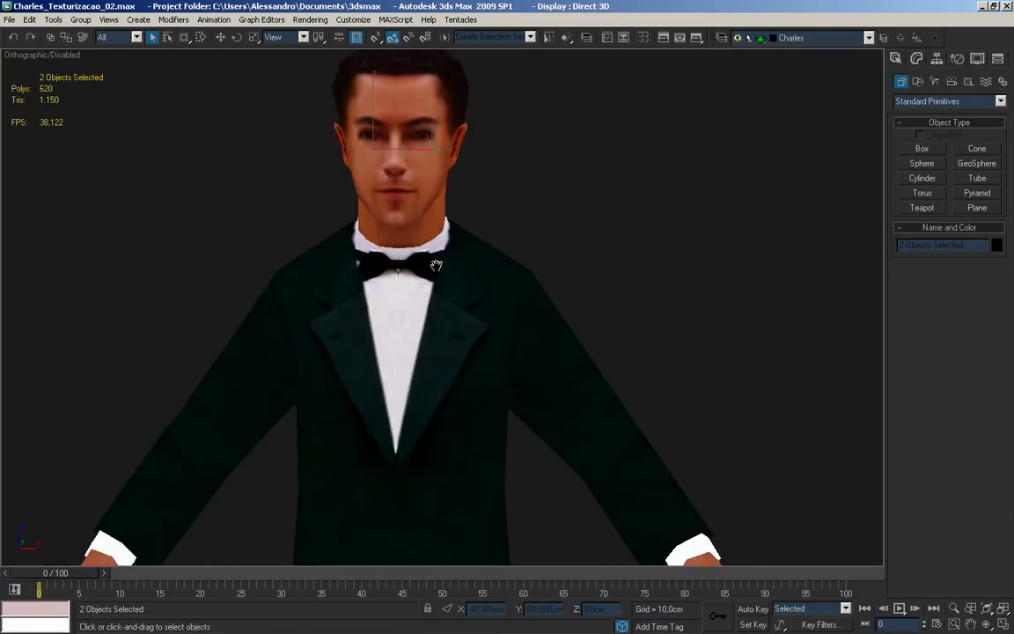
left_click_drag(455, 315, 471, 298)
- Return to Photoshop, swap the foreground and background colours, and fit the whole texture on screen
key("alt+Tab")
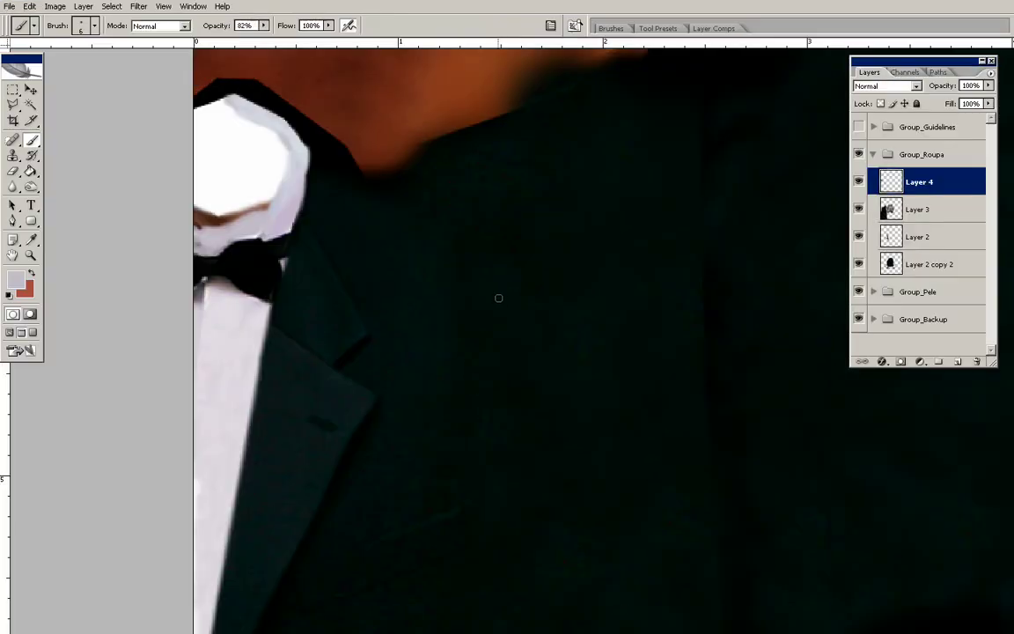
left_click_drag(525, 460, 469, 224)
key("x")
key("z")
right_click(446, 184)
left_click(467, 194)
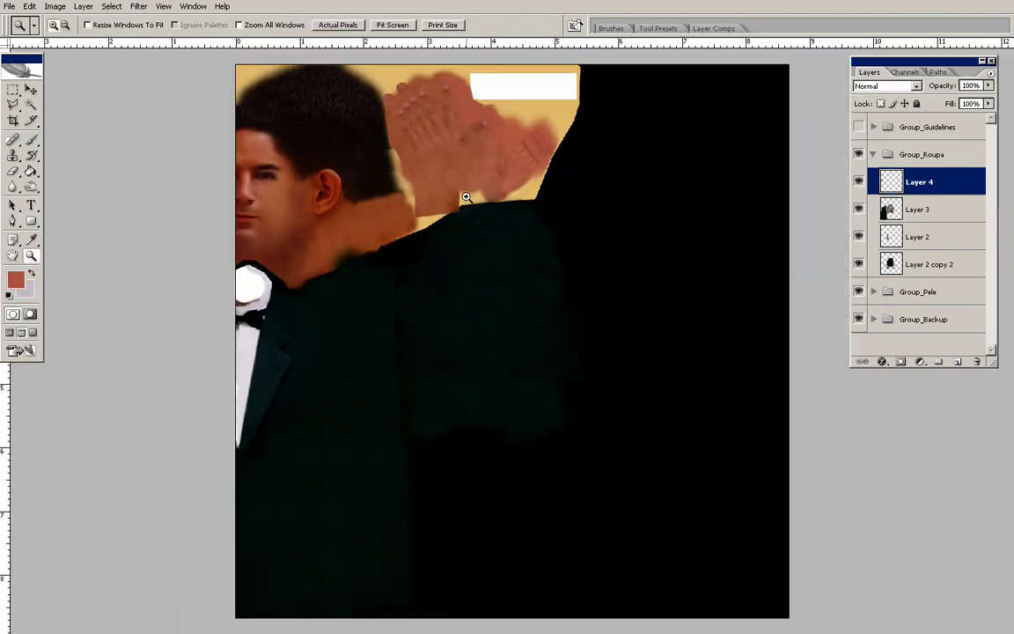